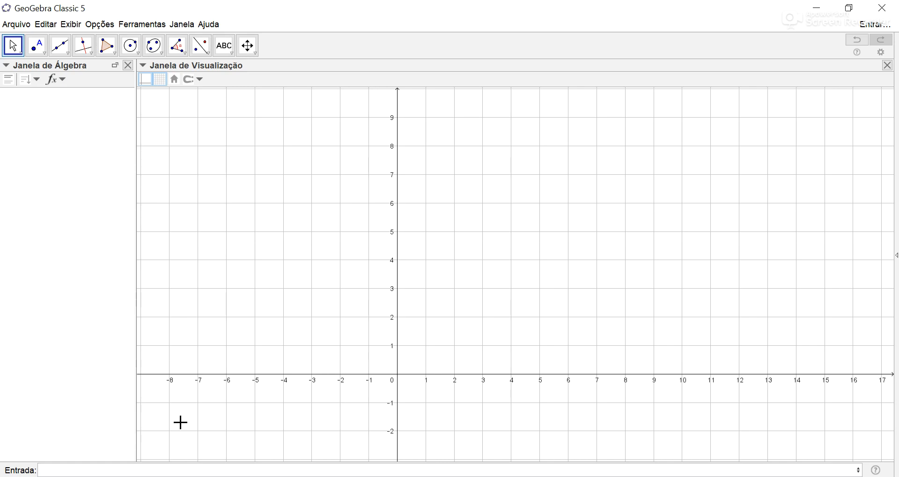
Step: Plot the linear function f(x)=2x+3
click(215, 469)
text(f(x)=2x+3)
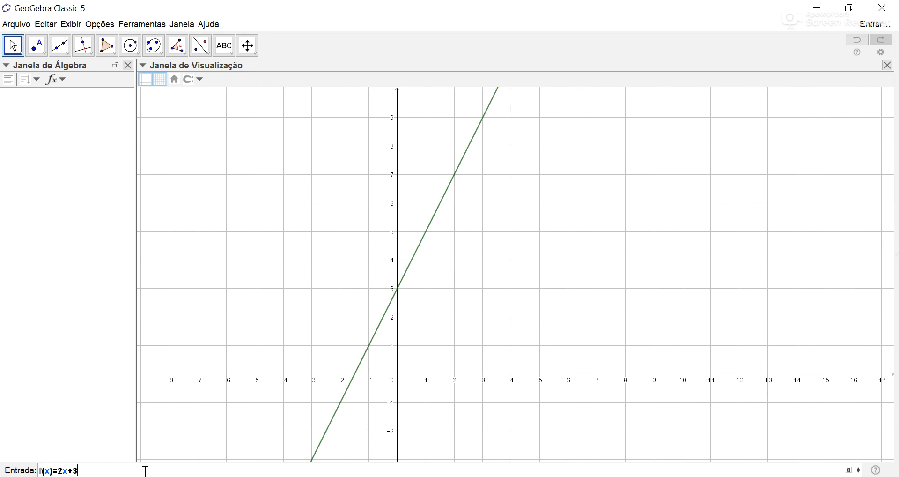
key(Return)
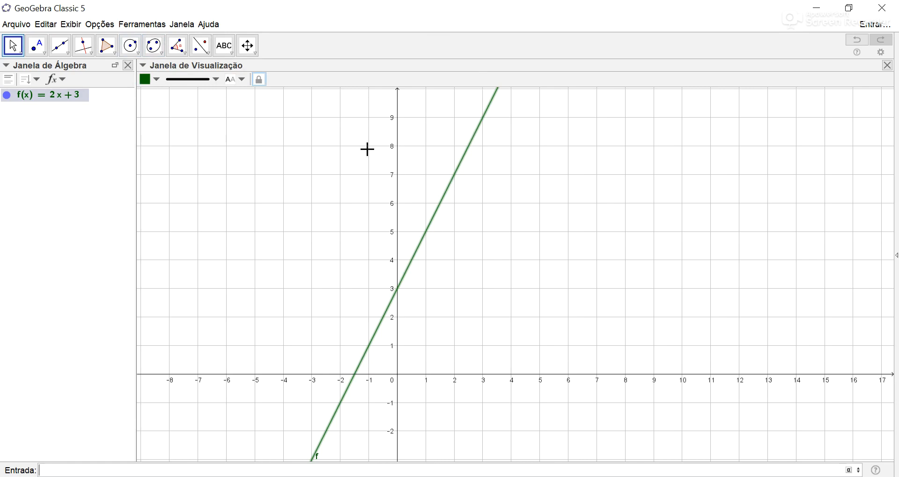
click(470, 311)
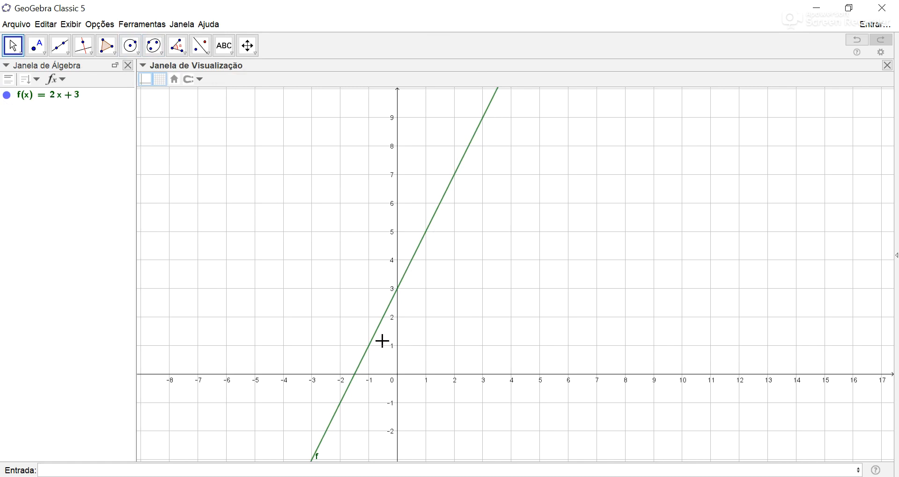
Step: Create the point (a,f(a)) on the line, with a slider for a left at 1
click(312, 472)
text((a,f(a)
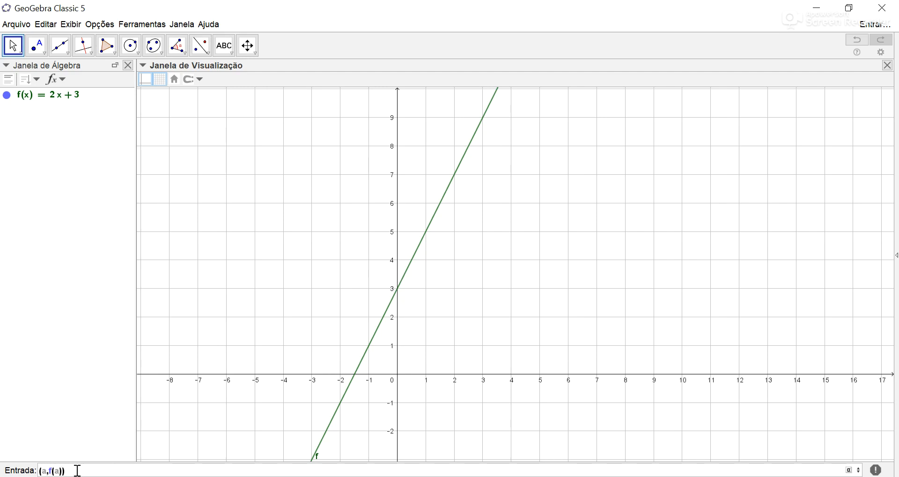
key(Return)
key(Return)
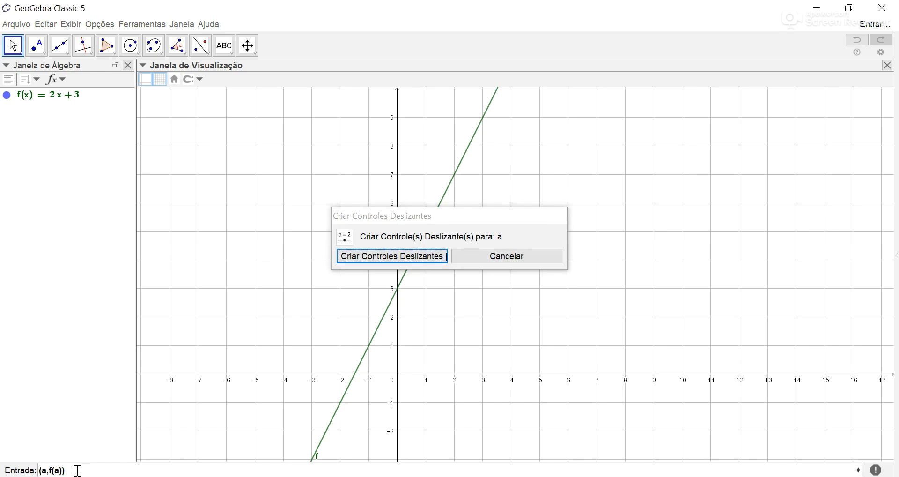
mouse_move(208, 111)
mouse_down()
mouse_move(191, 111)
mouse_move(207, 112)
mouse_up()
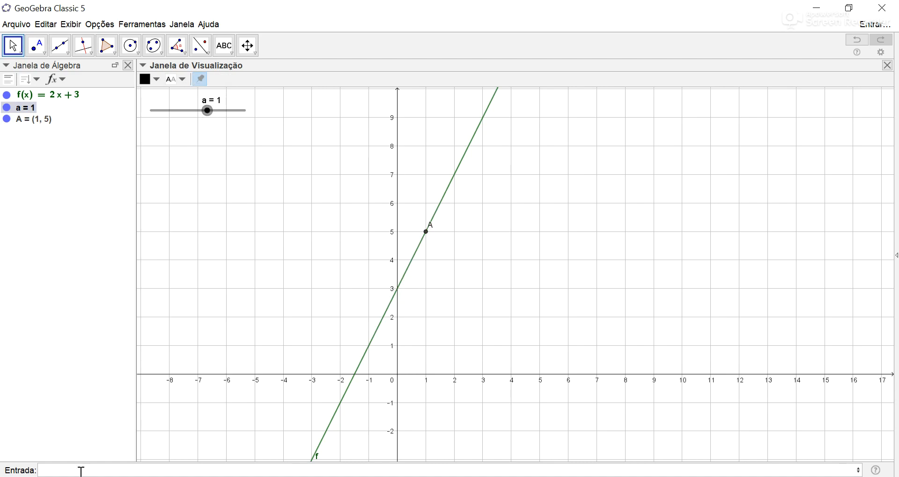
Step: Create the point (b,f(b)) on the line with a slider for b, and set b to 2.4
text((b,f(b)
key(Return)
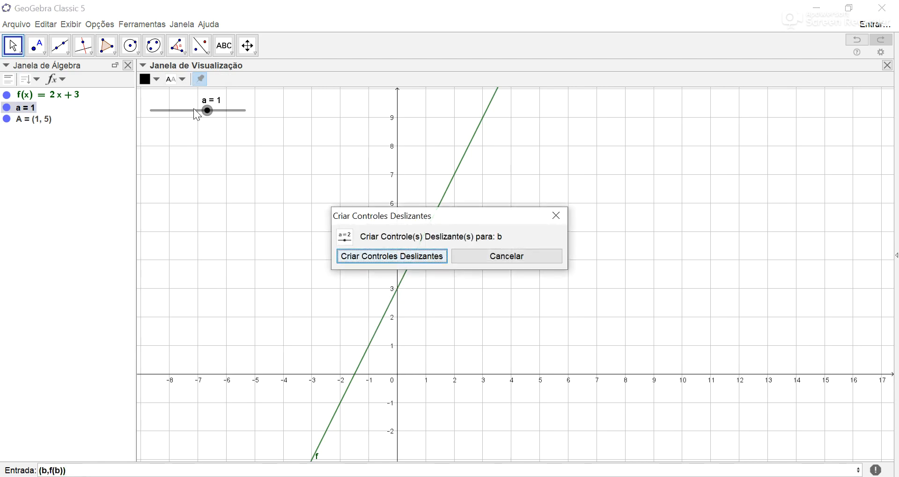
click(375, 263)
mouse_move(205, 133)
mouse_down()
mouse_move(209, 139)
mouse_move(192, 138)
mouse_move(221, 132)
mouse_up()
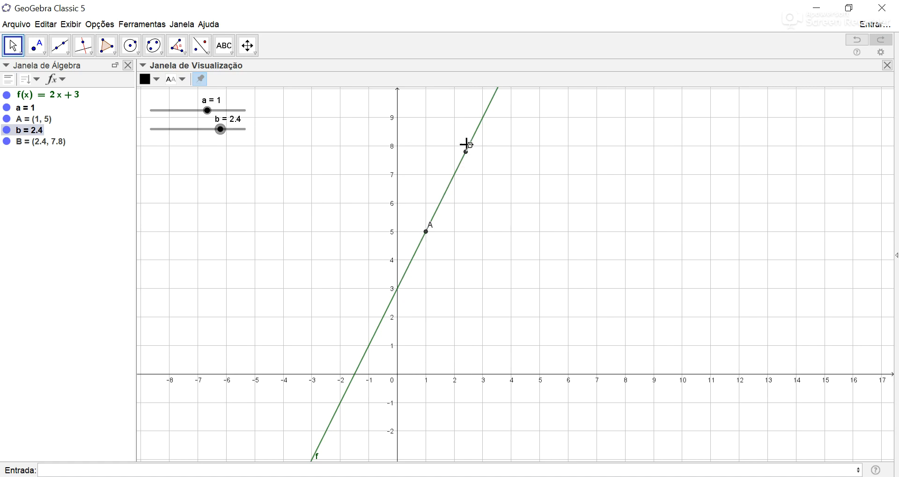
Step: Create the x-axis projections of the two line points as (a,0) and (b,0)
click(104, 471)
text((a,0)
key(Return)
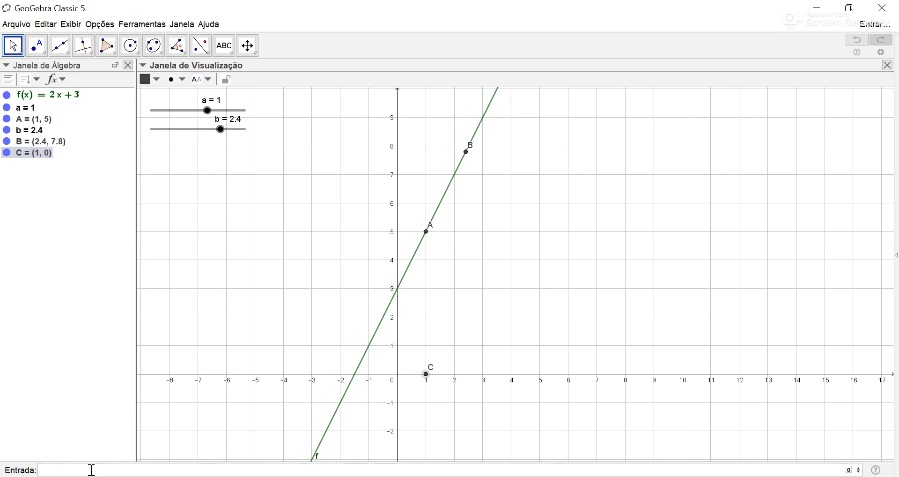
text((b,0)
key(Return)
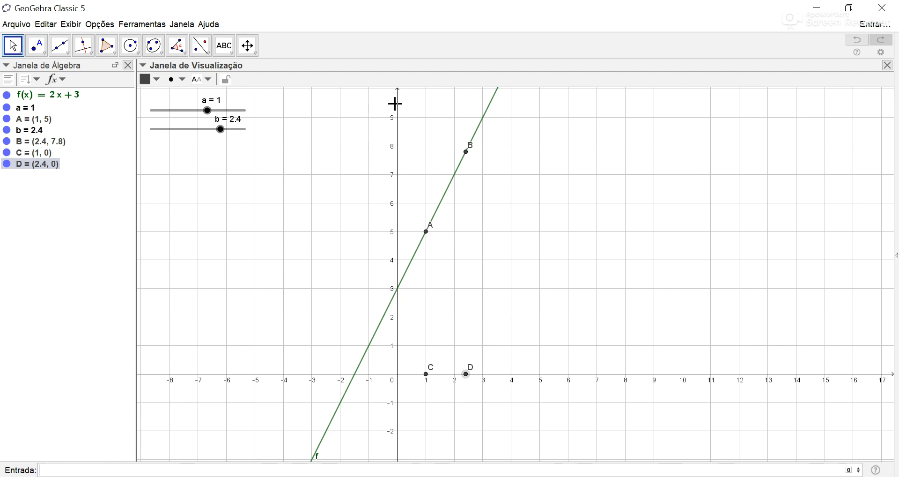
Step: Create the y-axis projections of the two line points as (0,f(a)) and (0,f(b))
click(45, 469)
text((0,f(a))
key(Return)
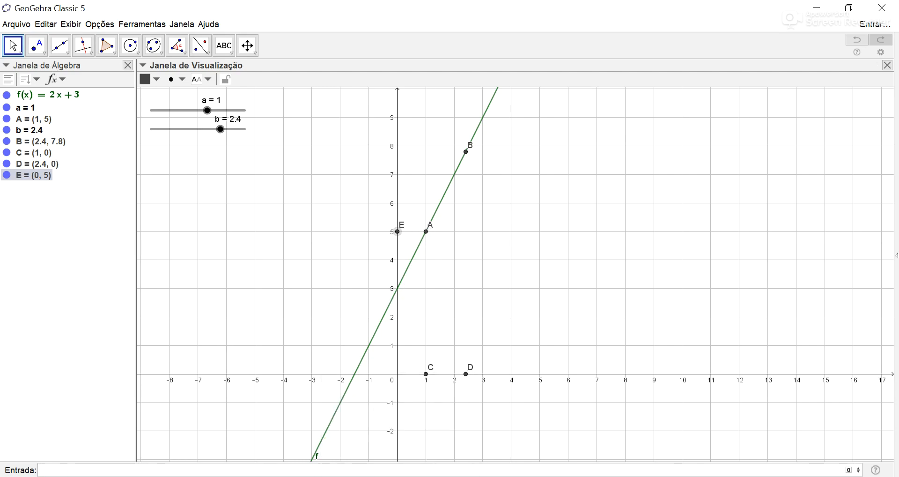
text((0,f(b)
key(Return)
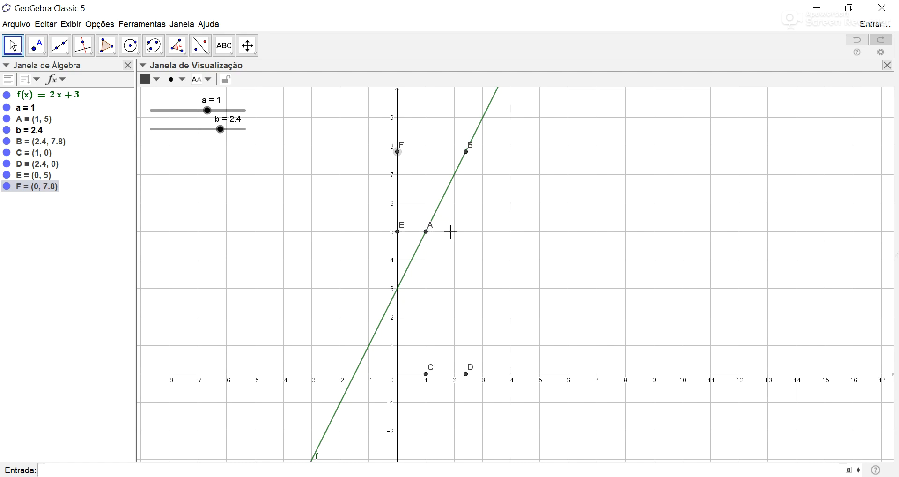
Step: Create the corner point (b,f(a)), and adjust the sliders to a = 0.8 and b = 2.7
click(99, 470)
text((b,f(a)))
key(Return)
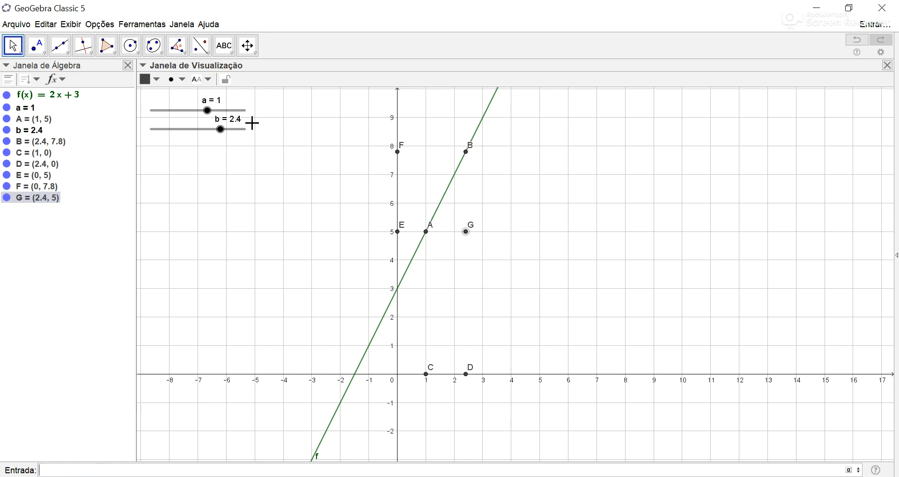
drag(207, 115, 223, 130)
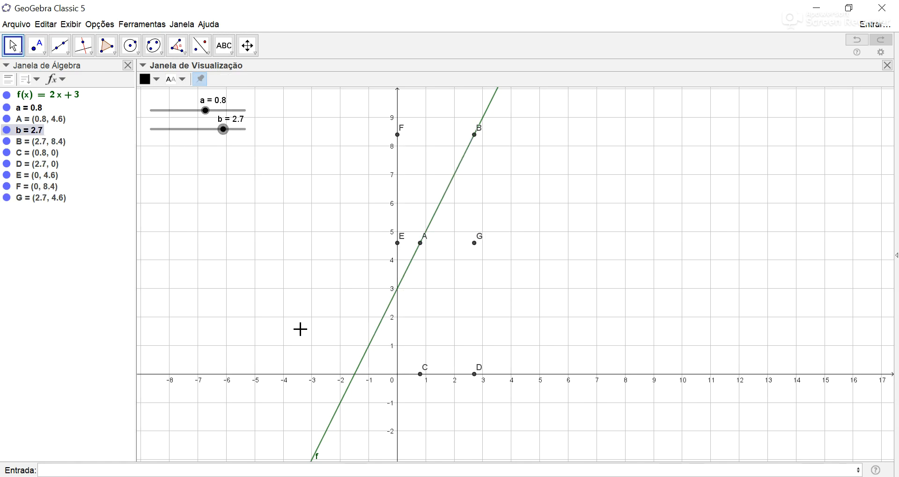
click(122, 466)
click(69, 55)
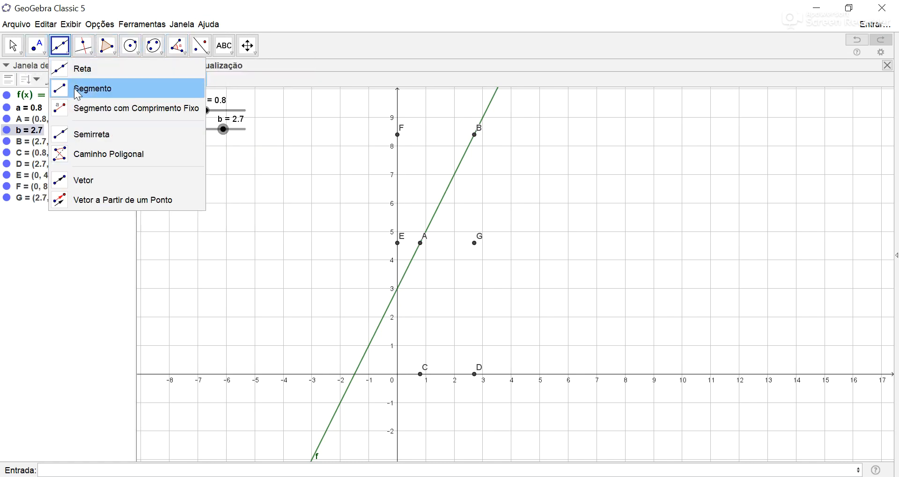
click(89, 86)
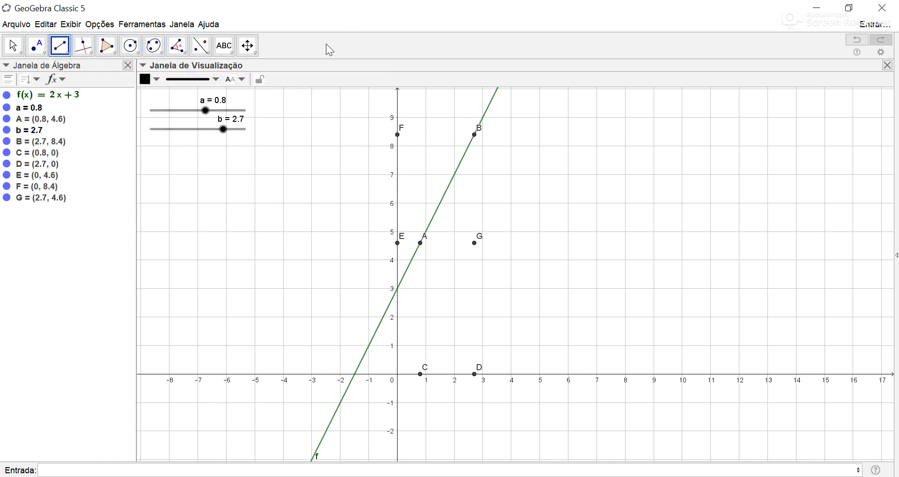
click(14, 50)
Step: Create the vertical segment from point A on the line to point C on the x-axis
click(81, 470)
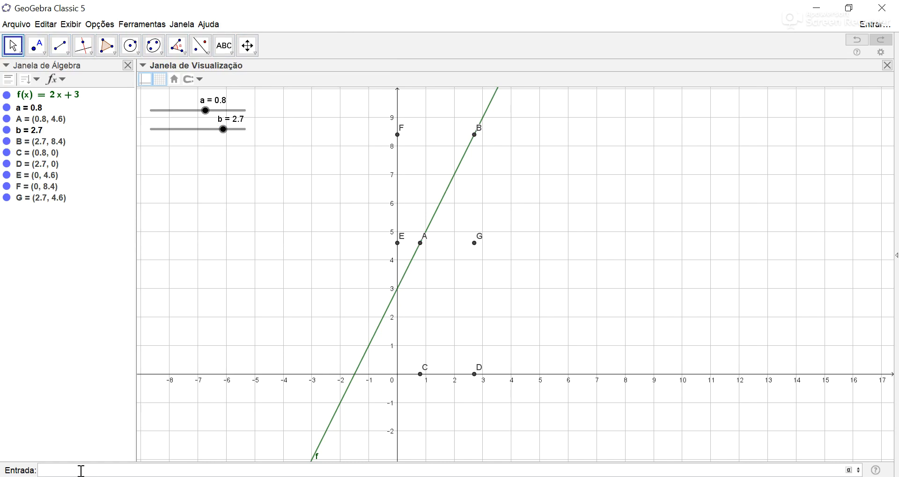
text(seg)
key(Return)
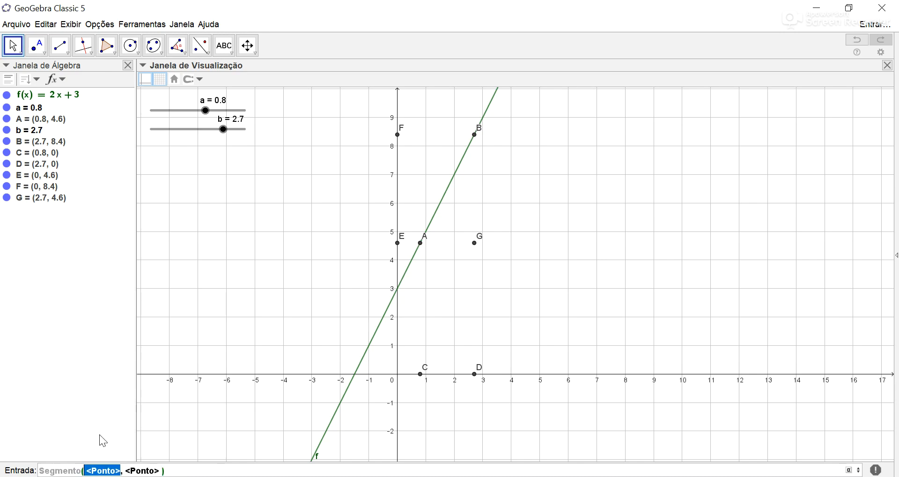
text(A)
key(Tab)
text(C)
key(Return)
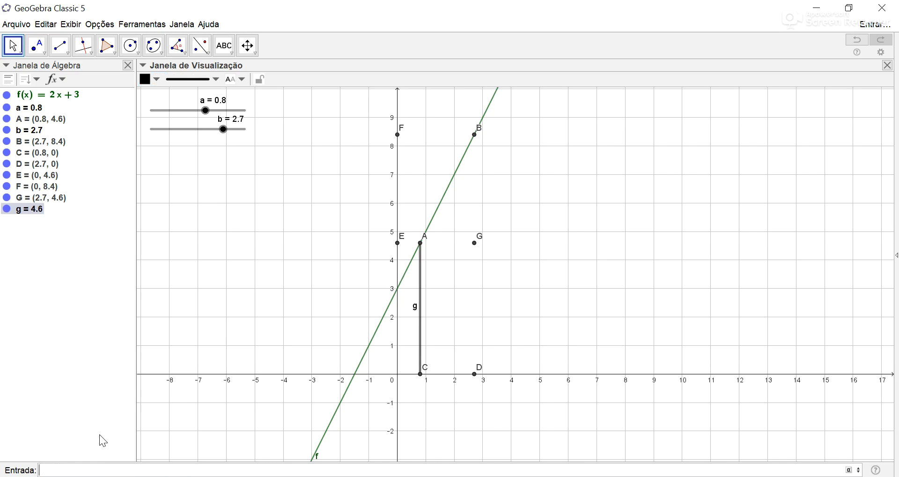
Step: Create the vertical segment from corner point G to point D on the x-axis
text(seg)
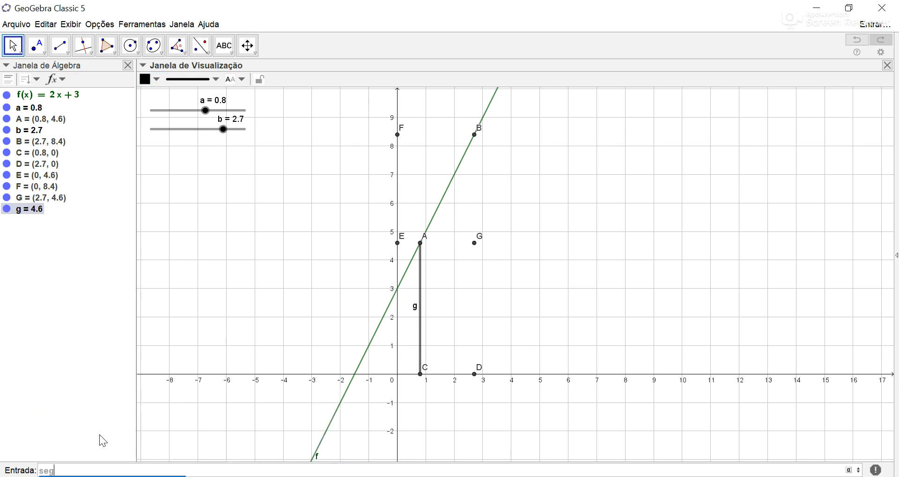
key(Return)
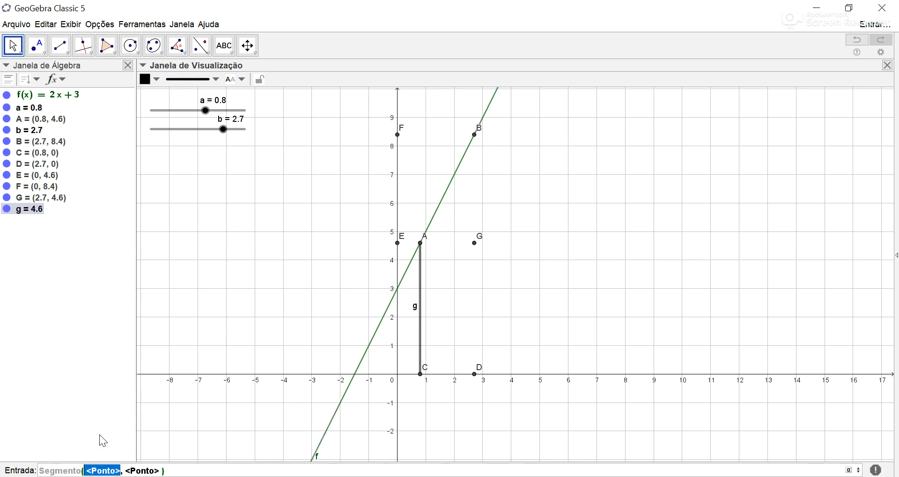
text(G)
key(Tab)
text(D)
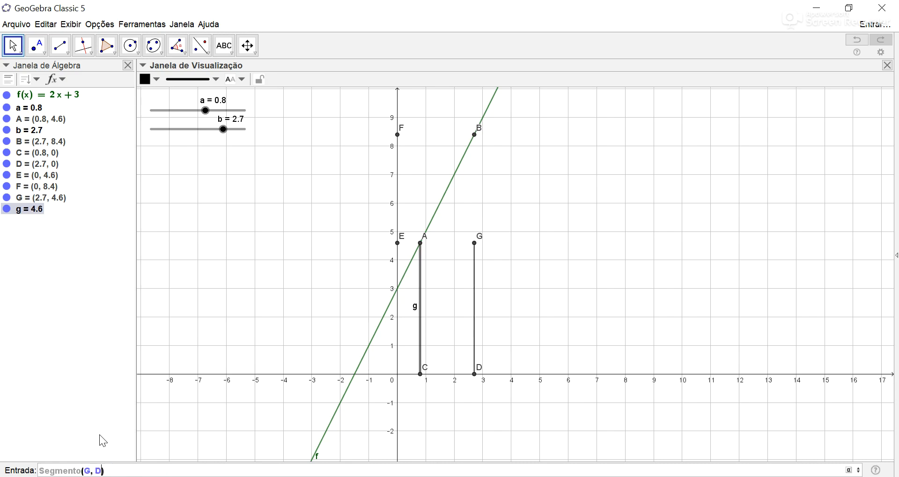
key(Return)
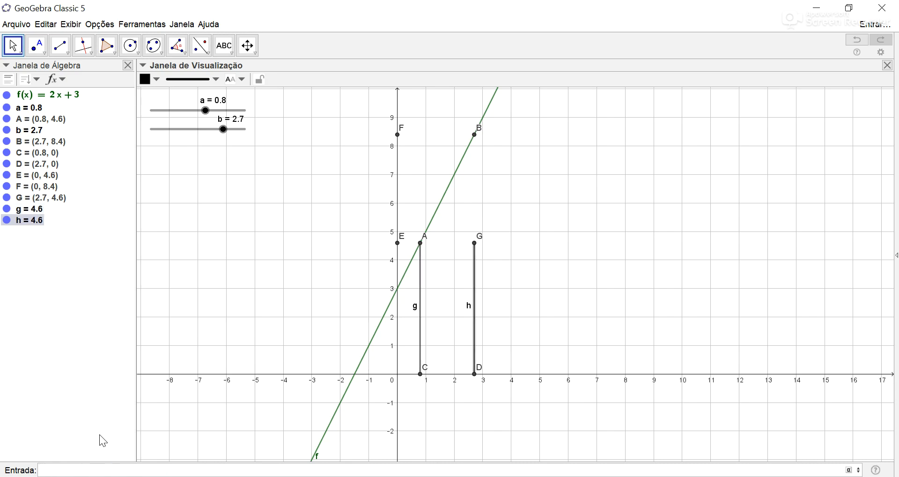
Step: Create the horizontal segment from point A to point E on the y-axis
text(seg)
key(Return)
text(A)
key(Tab)
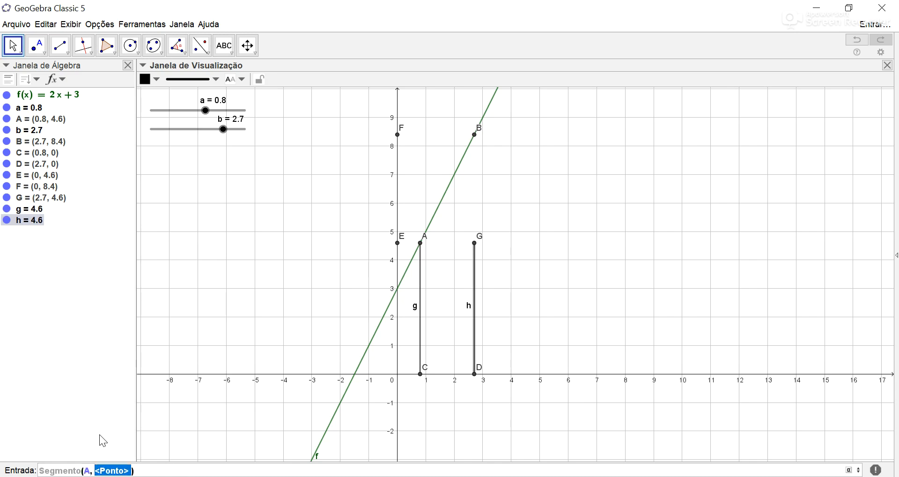
text(E)
key(Return)
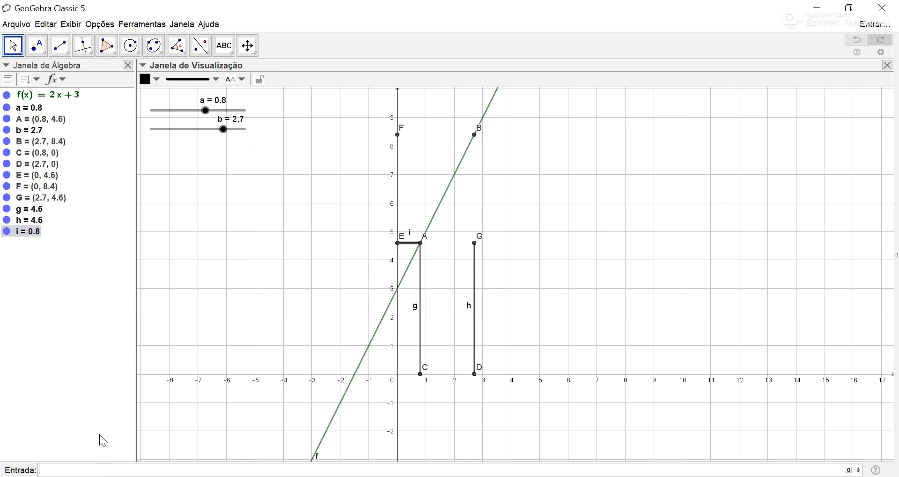
Step: Create the horizontal segment from point B to point F on the y-axis
text(seg)
key(Return)
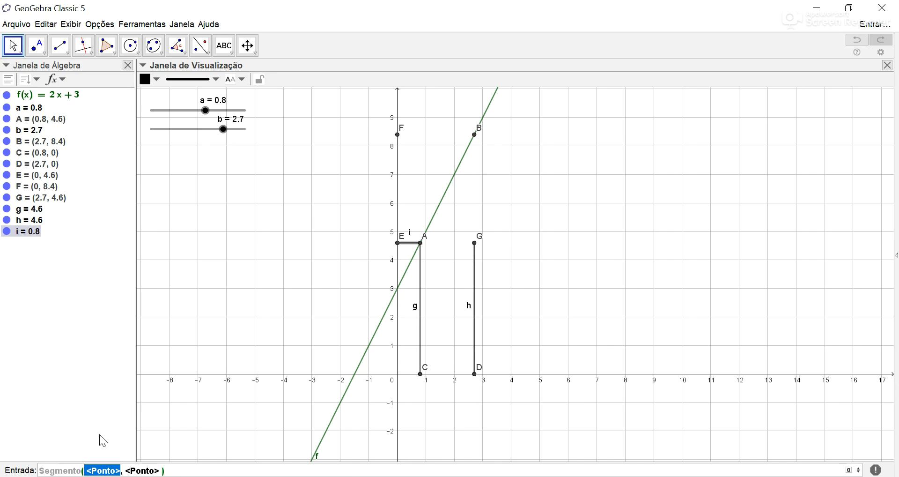
text(B)
key(Tab)
text(F)
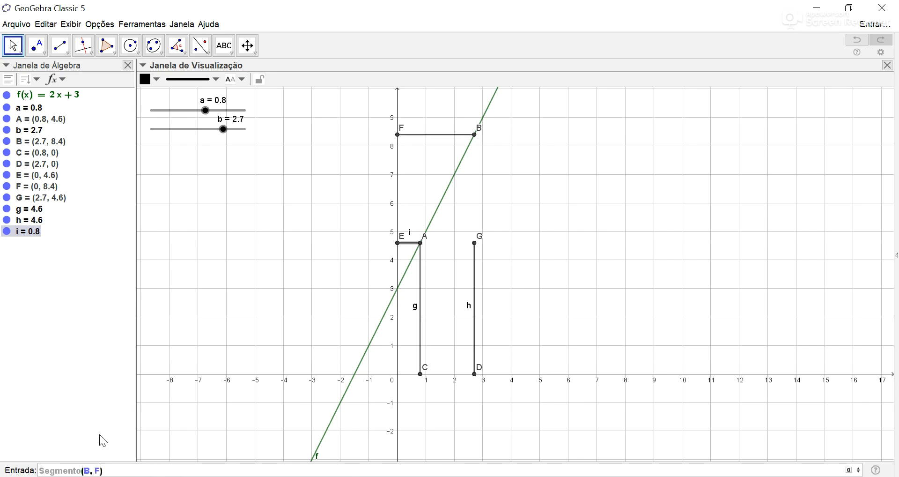
key(Return)
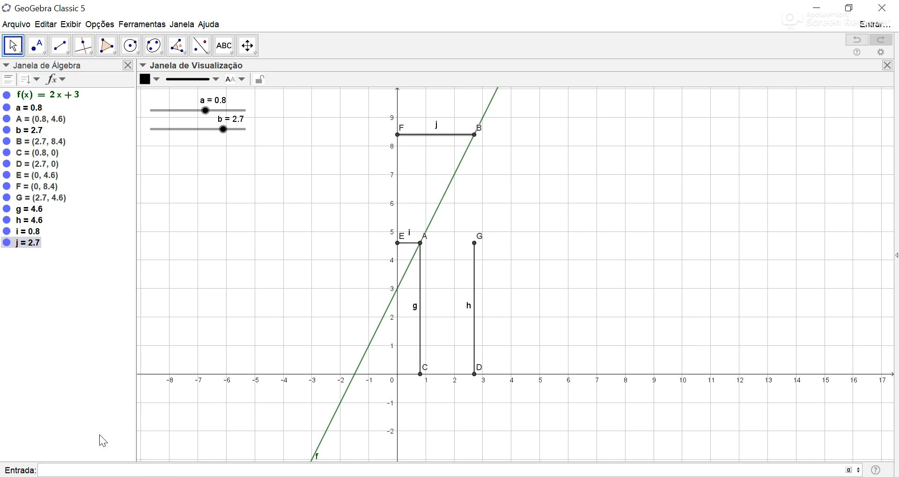
Step: Create the horizontal segment from point A to corner point G
text(Seg)
key(Return)
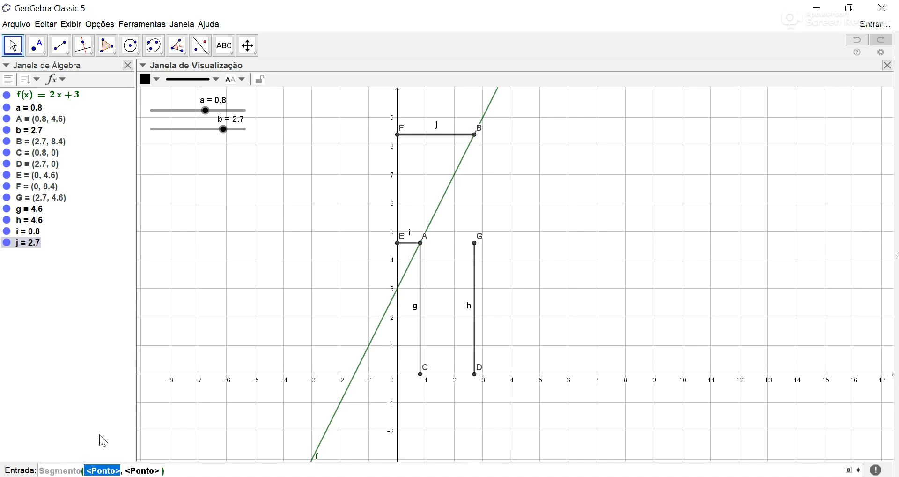
text(A)
key(Tab)
text(G)
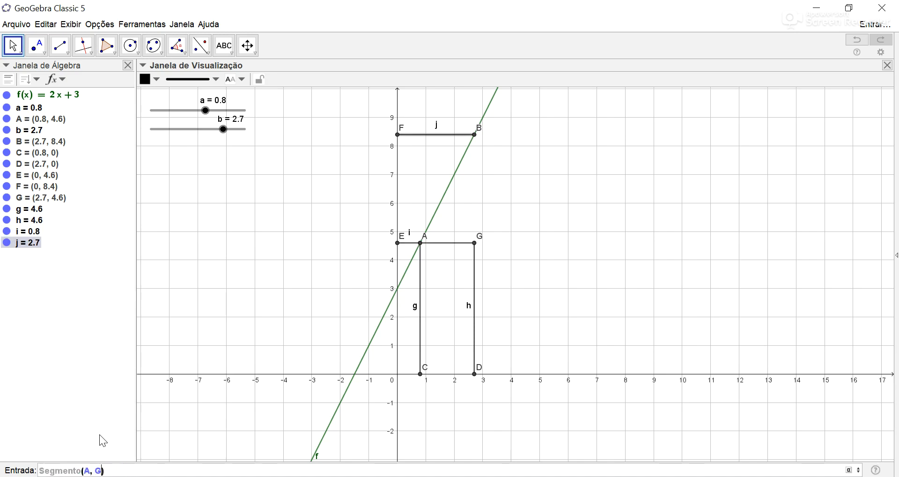
key(Return)
Step: Create the vertical segment from point B down to corner point G
text(Seg)
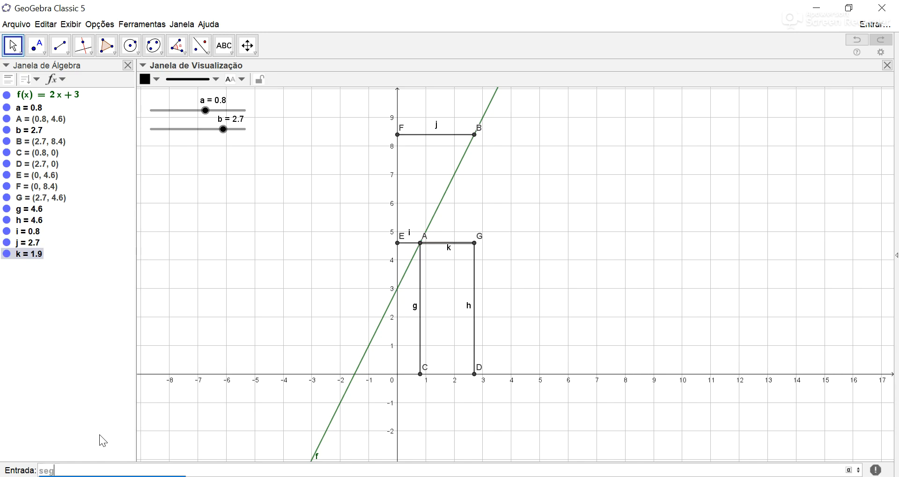
key(Return)
text(B)
key(Tab)
text(G)
key(Return)
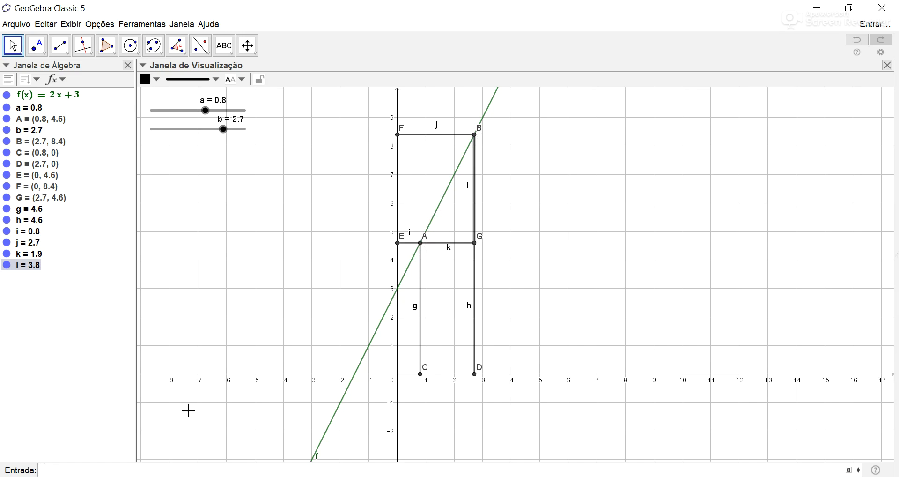
Step: Create the segment along the line joining points A and B
text(Seg)
key(Return)
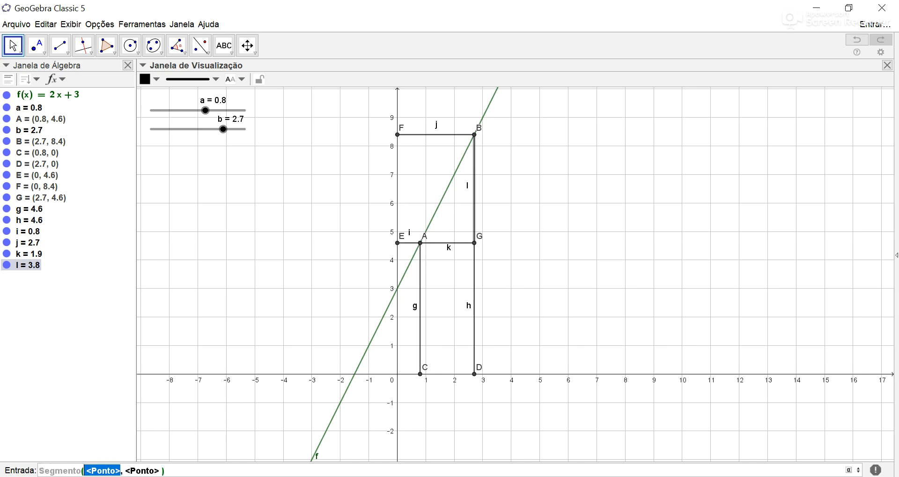
text(A)
key(Tab)
text(B)
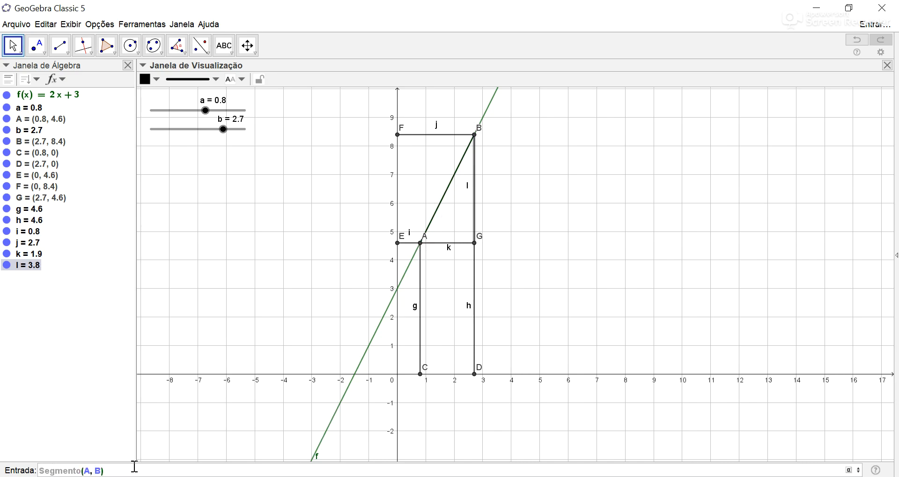
key(Return)
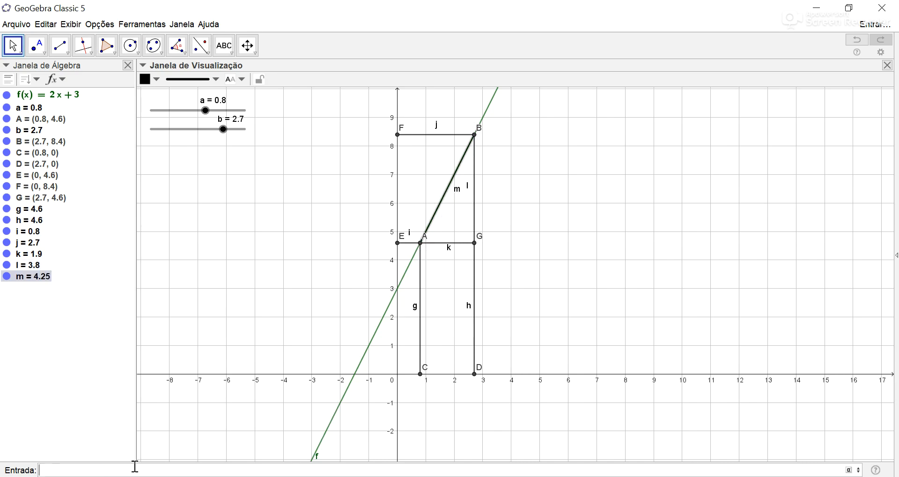
Step: Set slider a to 0.7 and define a number as the quotient l/k of the triangle's vertical and horizontal legs
mouse_move(206, 111)
mouse_down()
mouse_move(194, 113)
mouse_move(204, 113)
mouse_up()
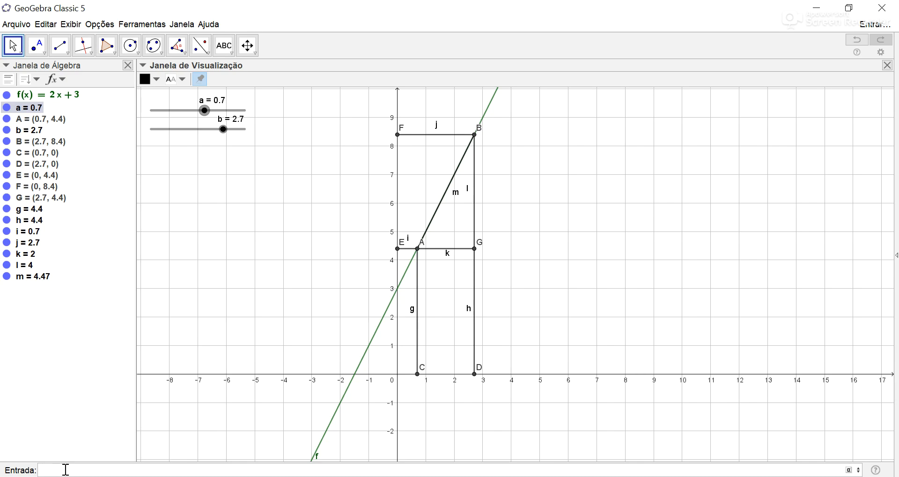
text(/)
key(BackSpace)
text(l/k)
key(Return)
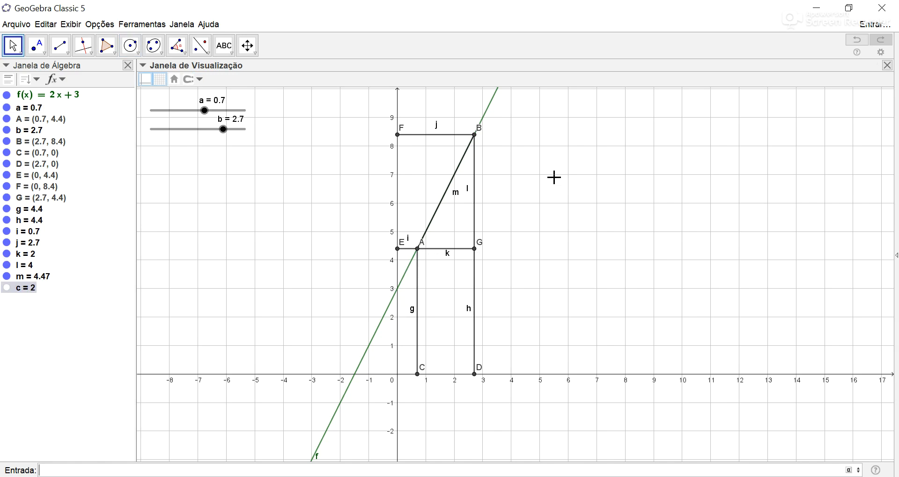
Step: Start a text object in the empty area beside the upper part of the triangle with the content "Razão ="
click(235, 47)
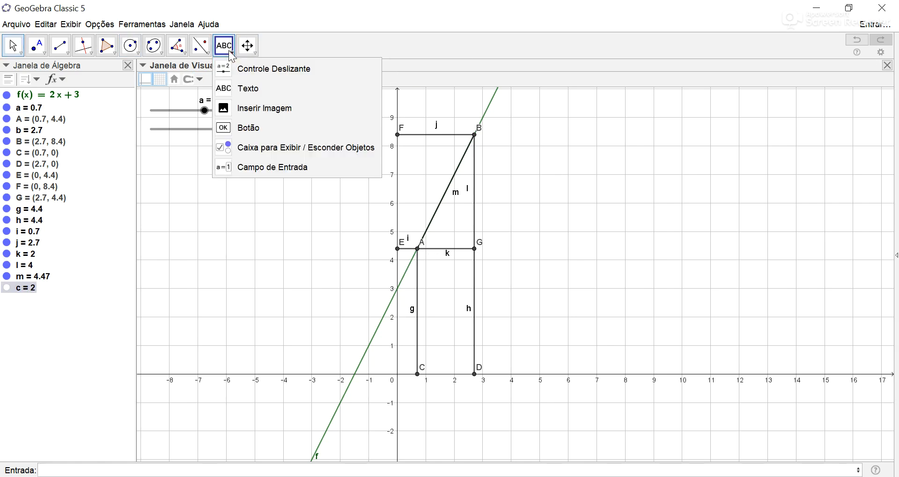
click(245, 91)
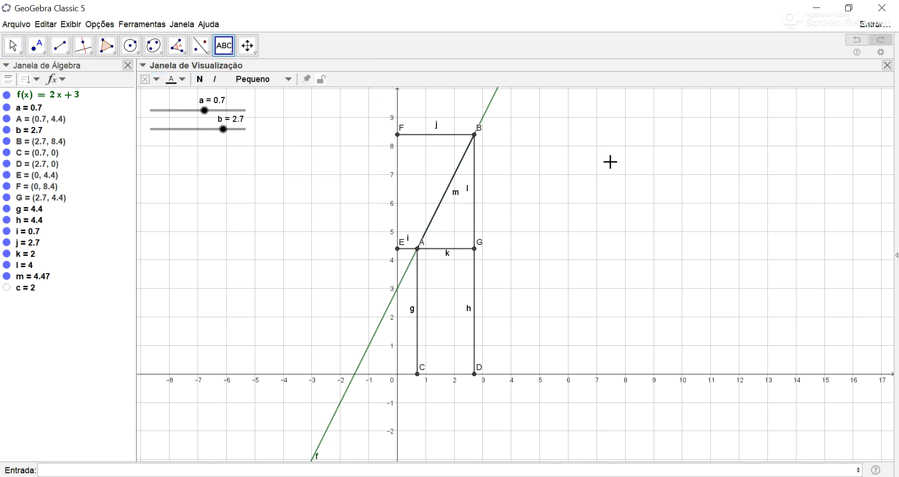
click(580, 146)
text(Ra)
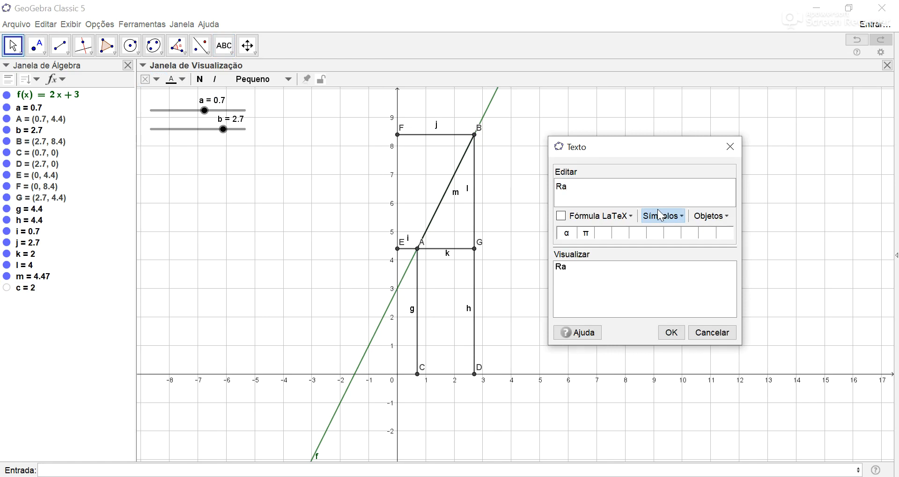
click(234, 56)
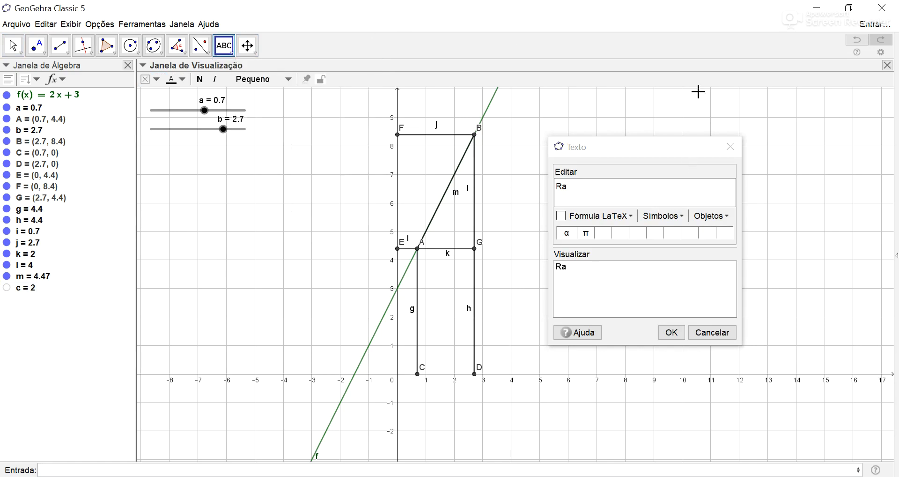
click(585, 188)
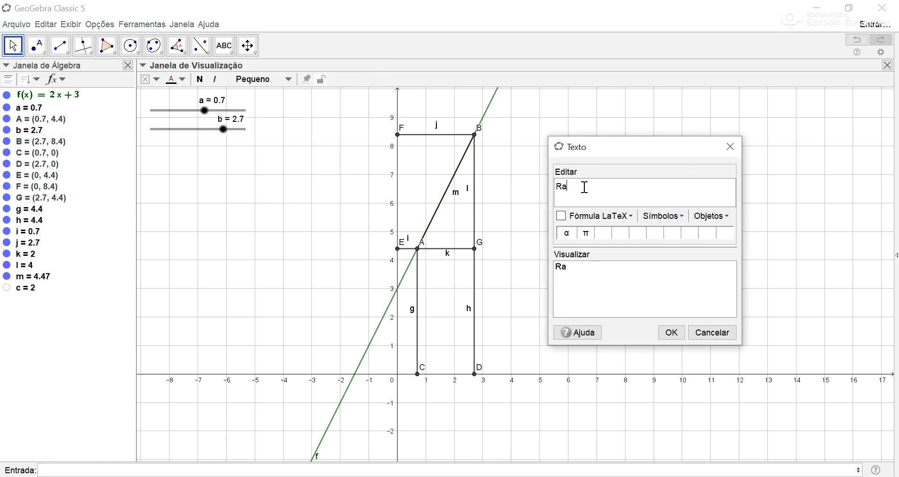
text(Razão =)
Step: Enable LaTeX formula for the text and insert a fraction template after the equals sign
click(561, 215)
click(628, 217)
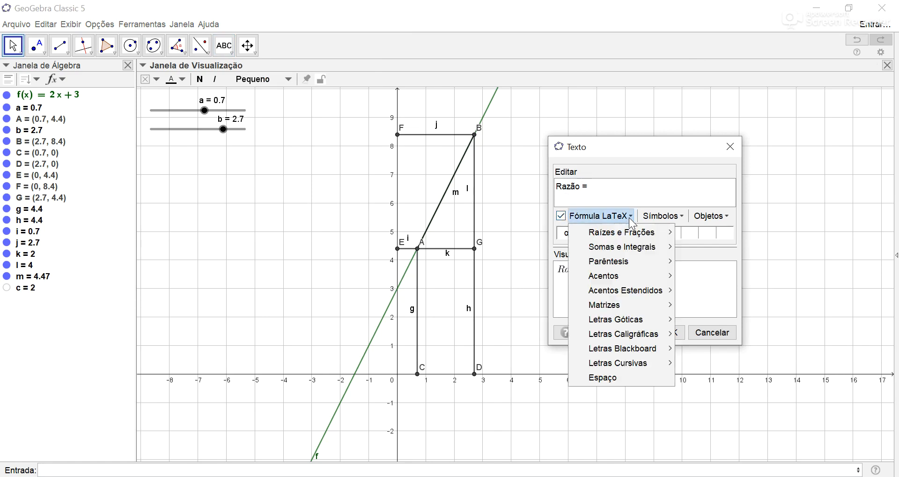
mouse_move(631, 367)
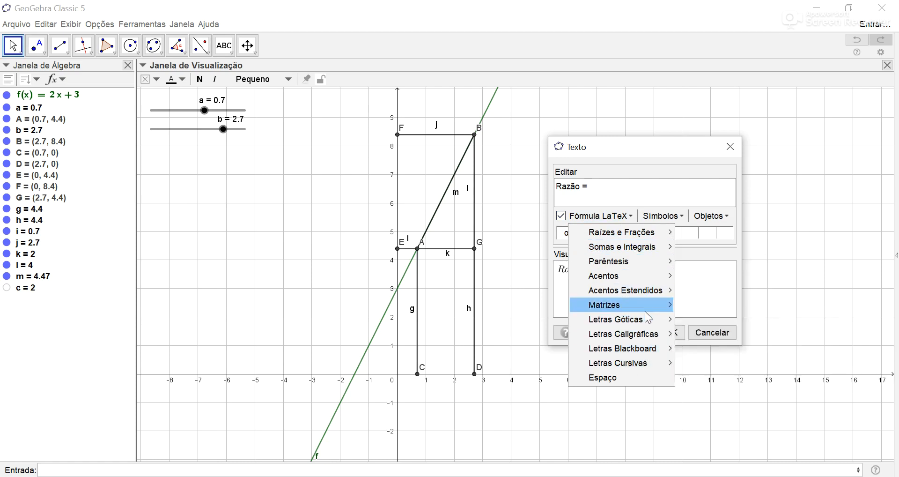
mouse_move(644, 307)
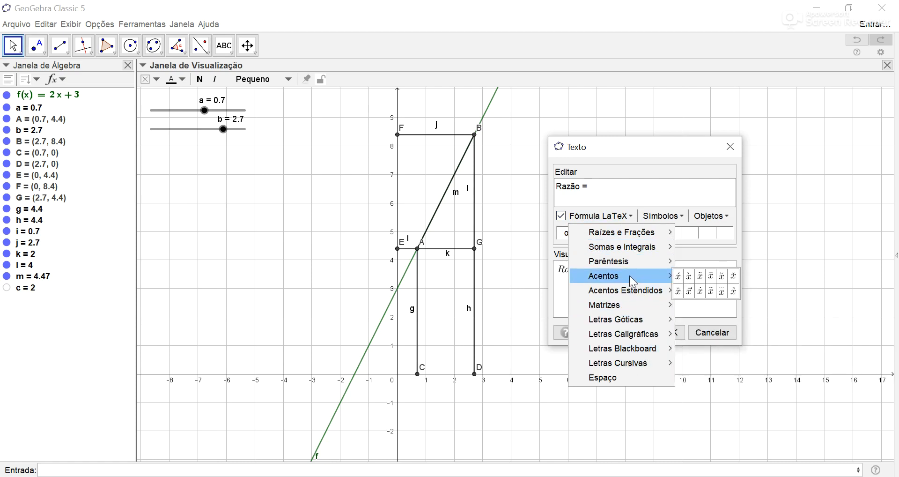
mouse_move(638, 257)
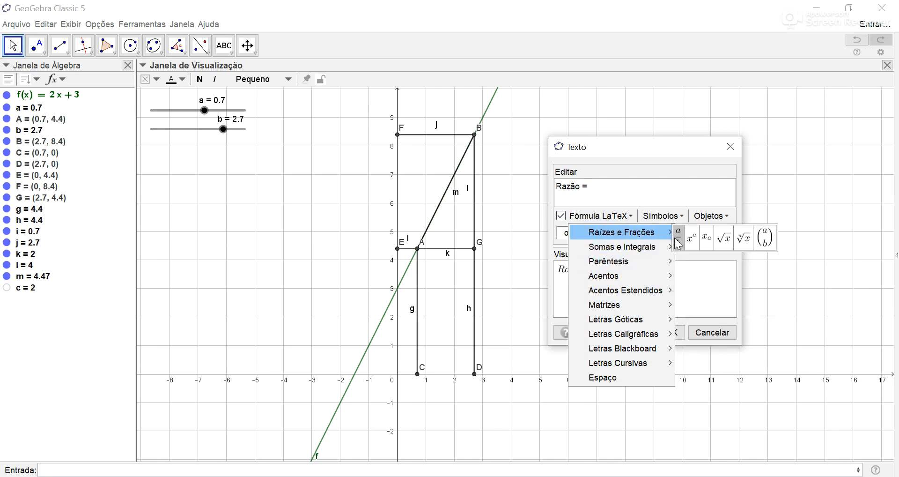
click(679, 242)
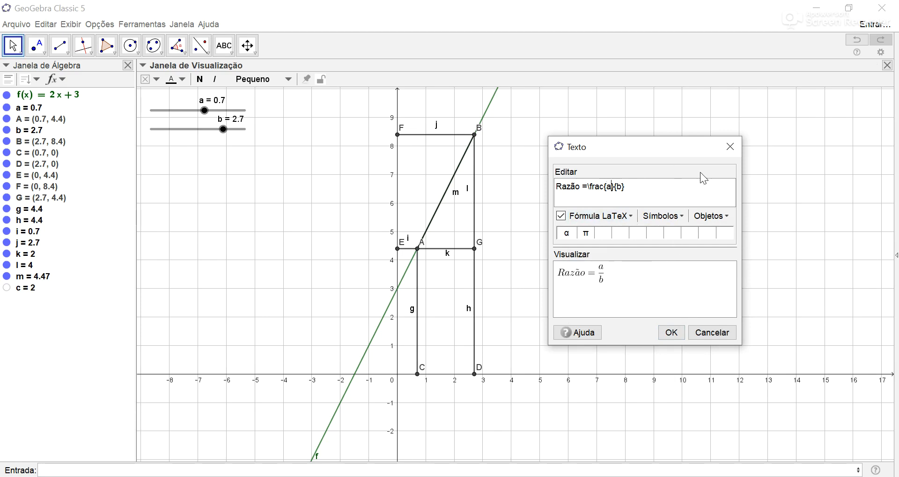
Step: Replace the fraction's numerator with a live reference to segment l
key(BackSpace)
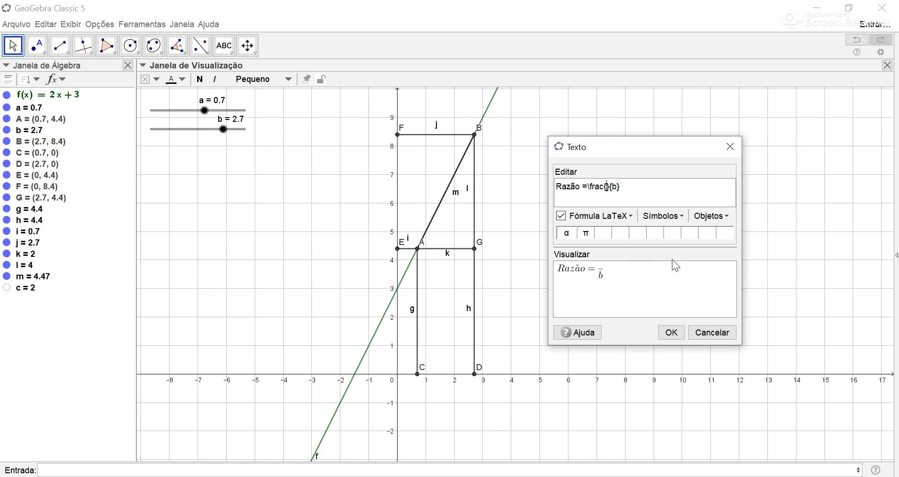
text(l)
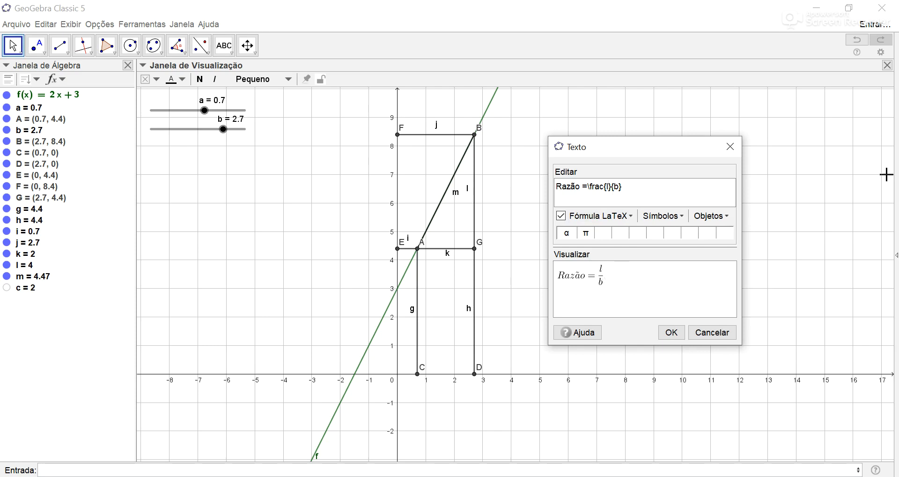
key(BackSpace)
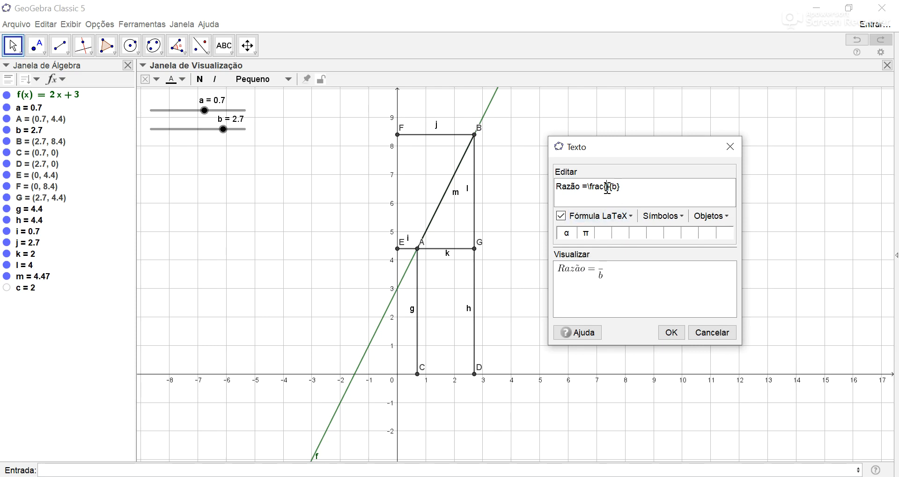
click(23, 266)
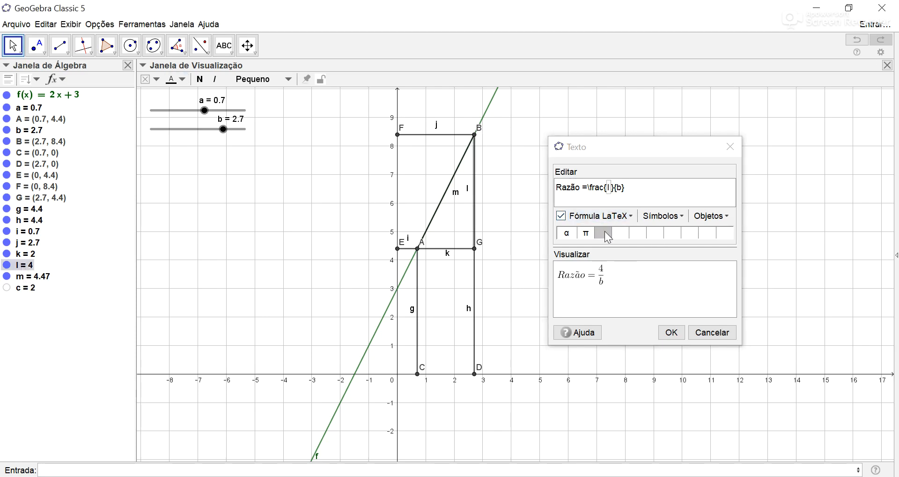
Step: Replace the denominator with a live reference to segment k, append "=" and the quotient c, and create the text
click(618, 189)
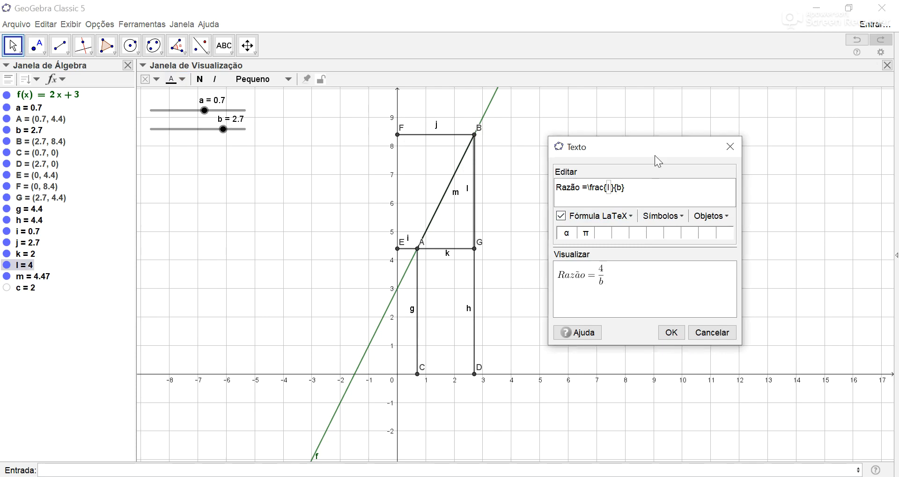
key(BackSpace)
click(26, 254)
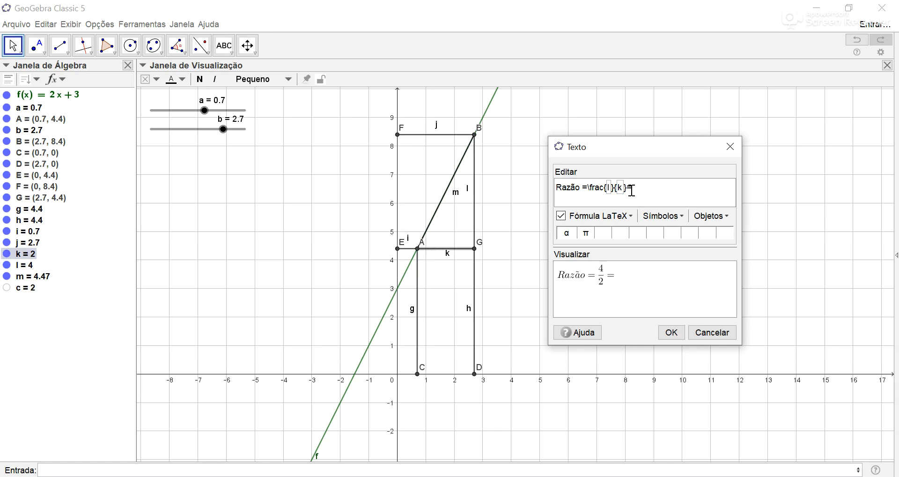
click(32, 294)
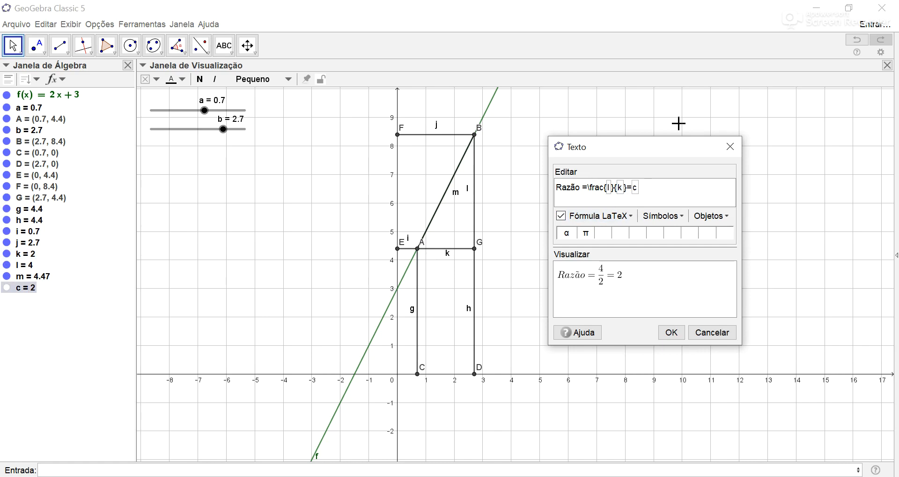
click(670, 333)
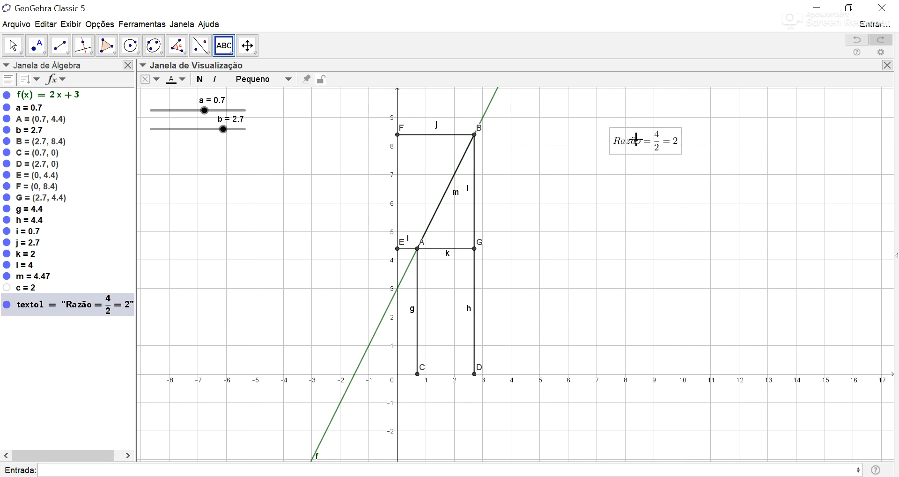
Step: Set the ratio text's font size to Grande and its colour to blue
right_click(638, 140)
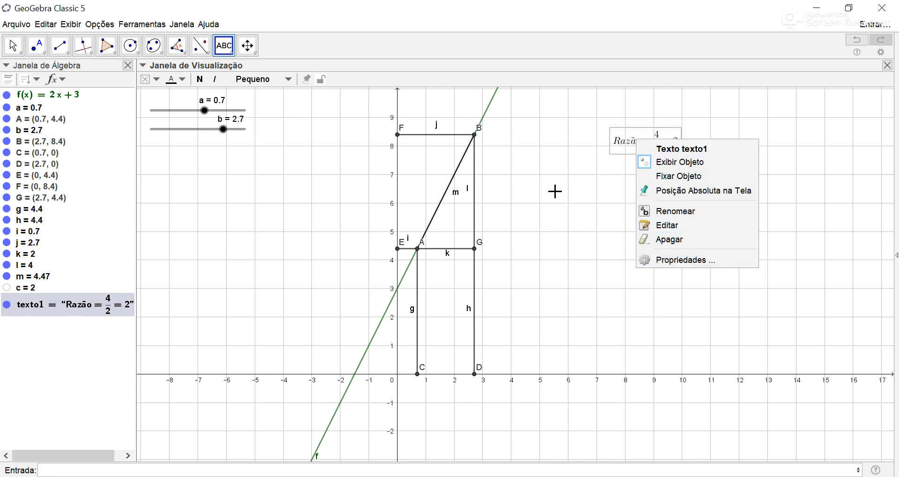
click(671, 259)
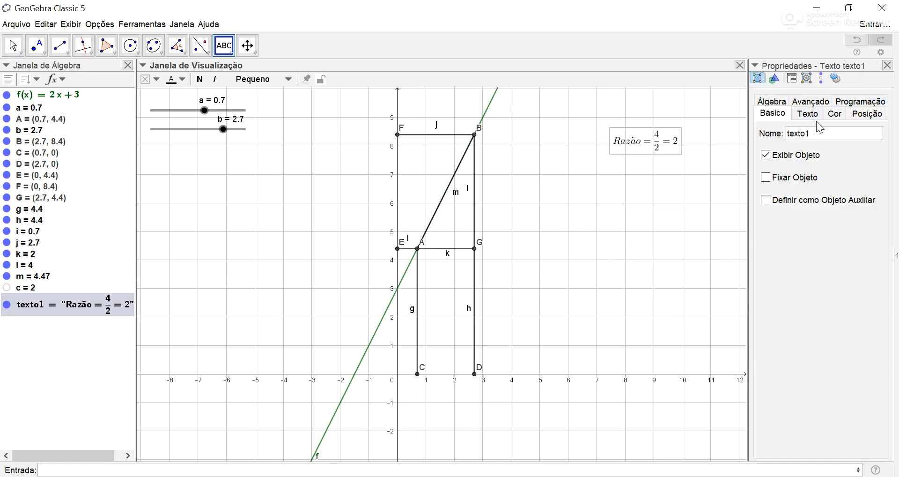
click(810, 117)
click(840, 131)
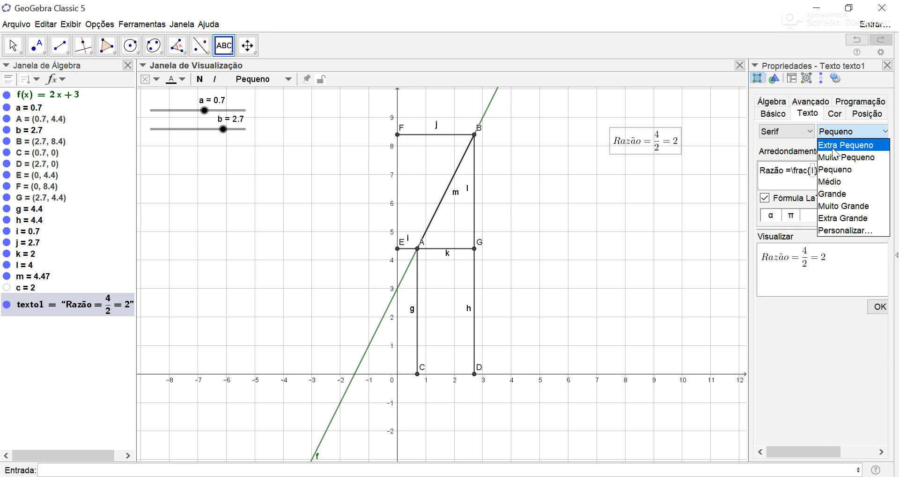
click(841, 195)
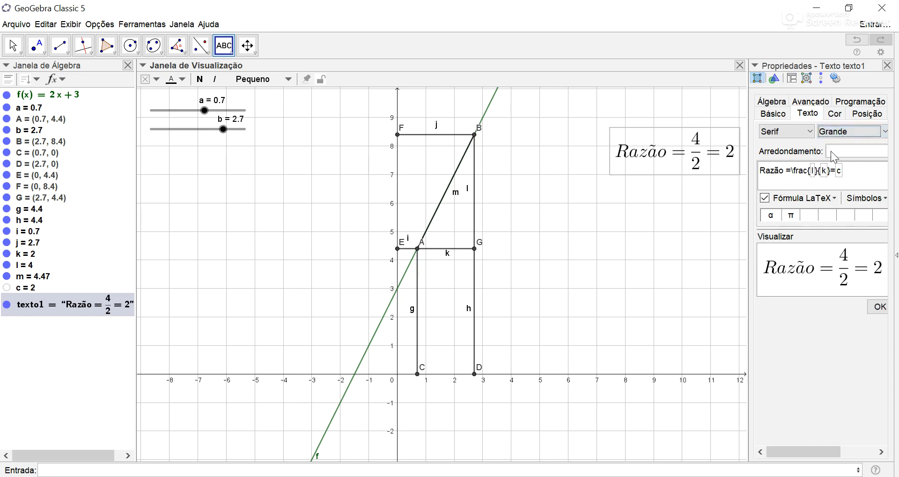
click(838, 114)
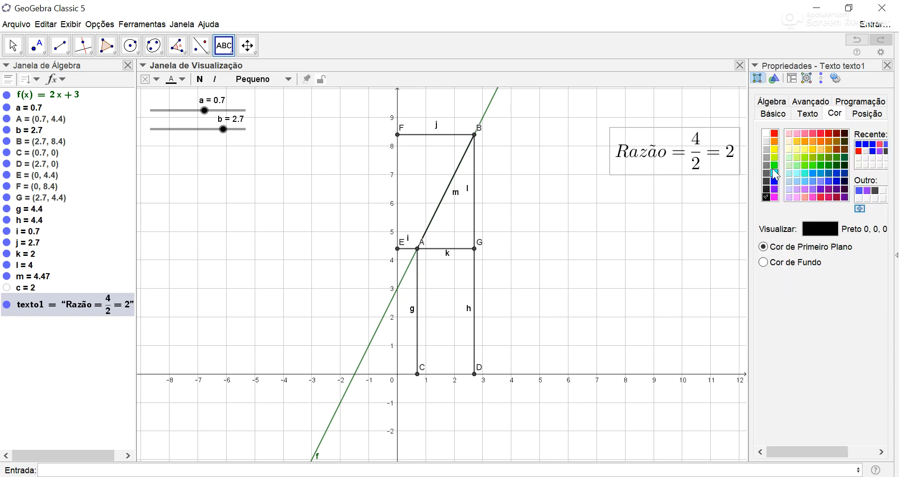
click(773, 181)
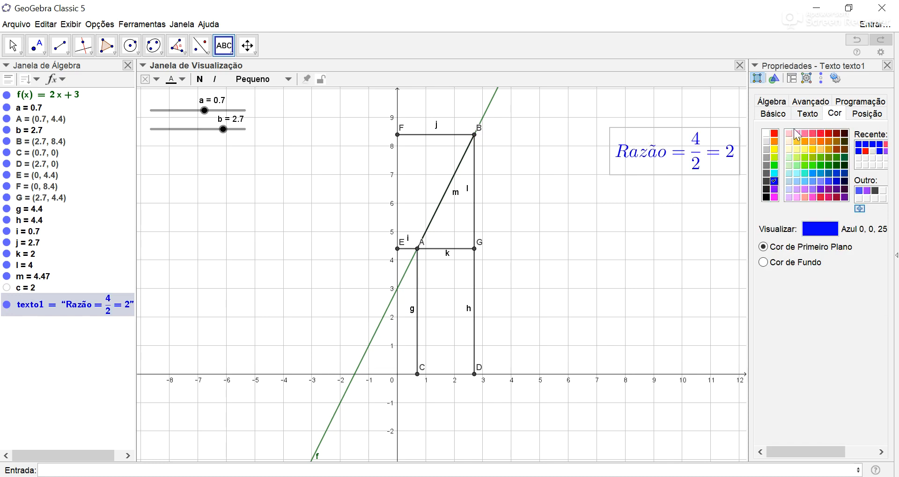
Step: Make the ratio text bold and move it slightly up and closer to the triangle
click(806, 115)
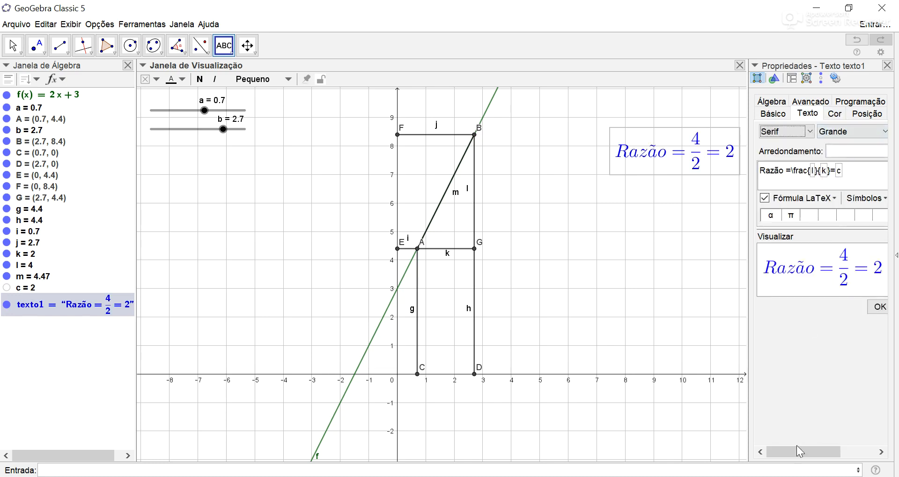
drag(800, 448, 824, 446)
click(857, 132)
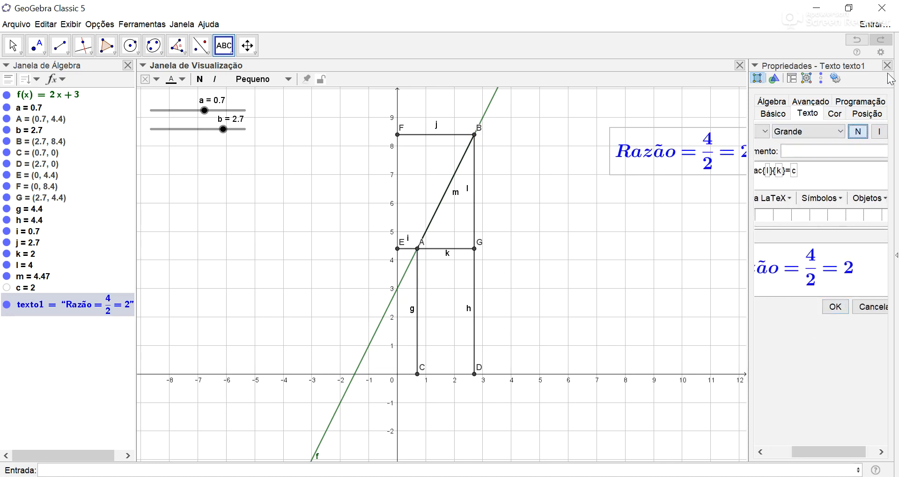
click(887, 65)
drag(673, 165, 634, 144)
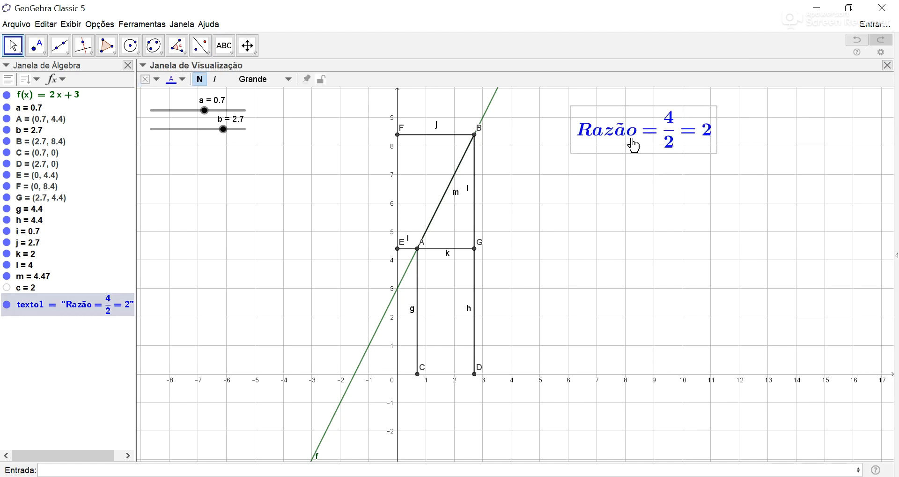
Step: Hide segment m between A and B and set the sliders to b = 2.2 and a = 0.8
drag(206, 112, 219, 132)
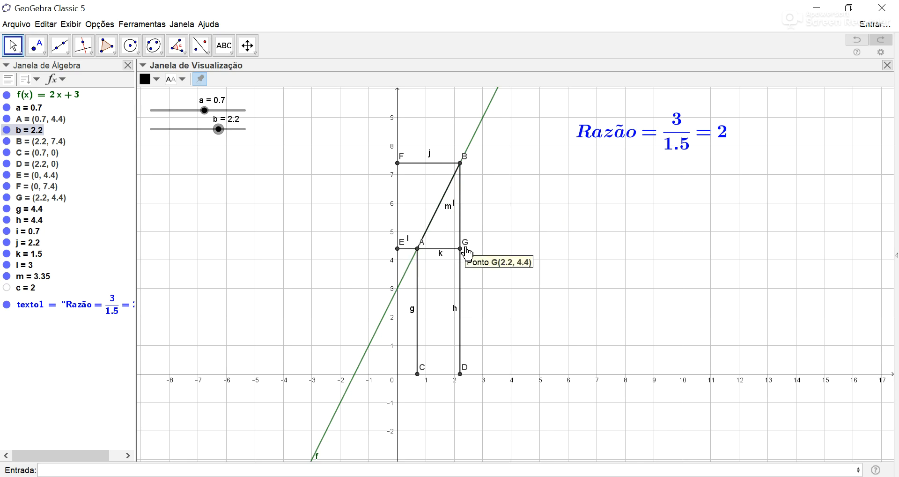
click(6, 276)
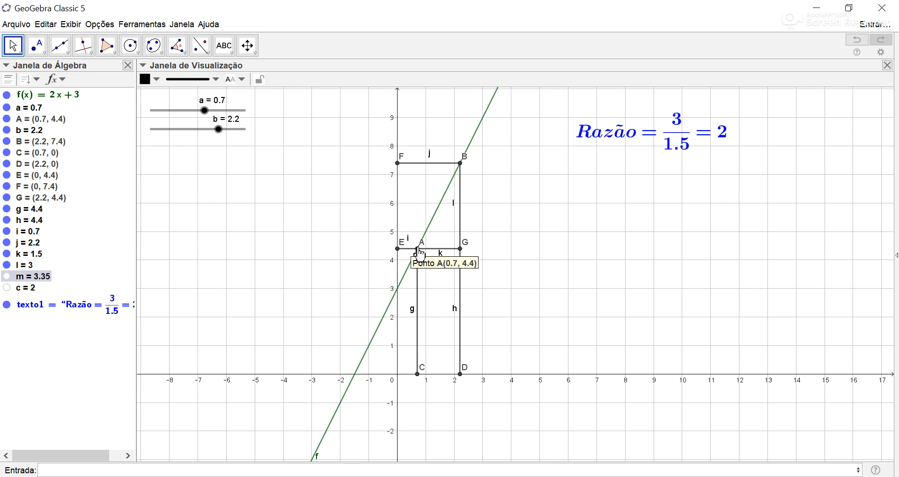
drag(205, 111, 206, 114)
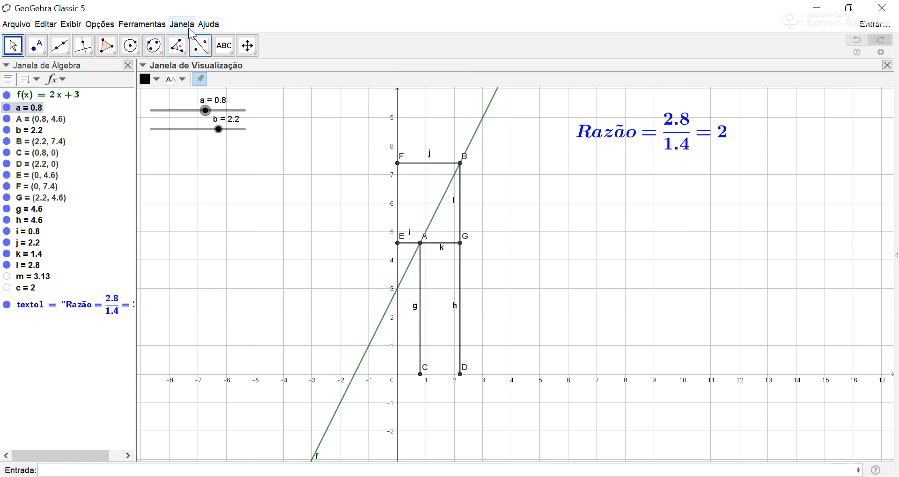
Step: Show segment m again and mark the angle at A between segments k and m
click(177, 53)
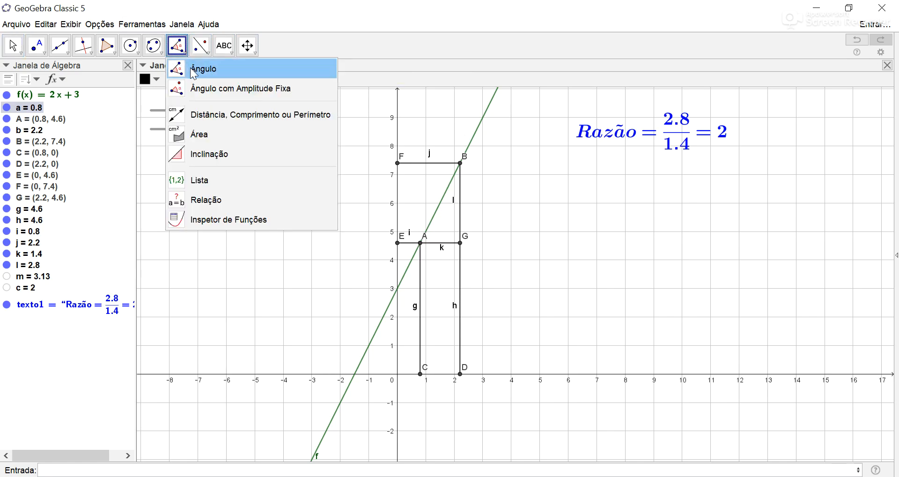
click(193, 71)
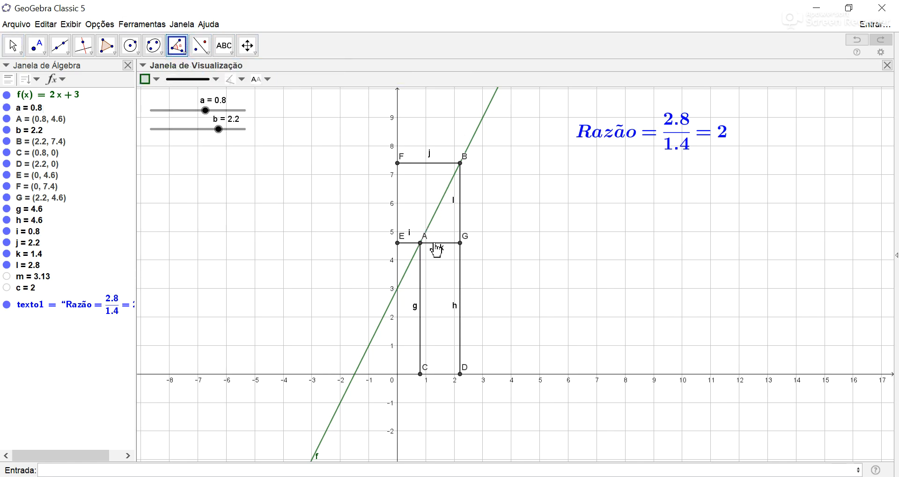
click(7, 277)
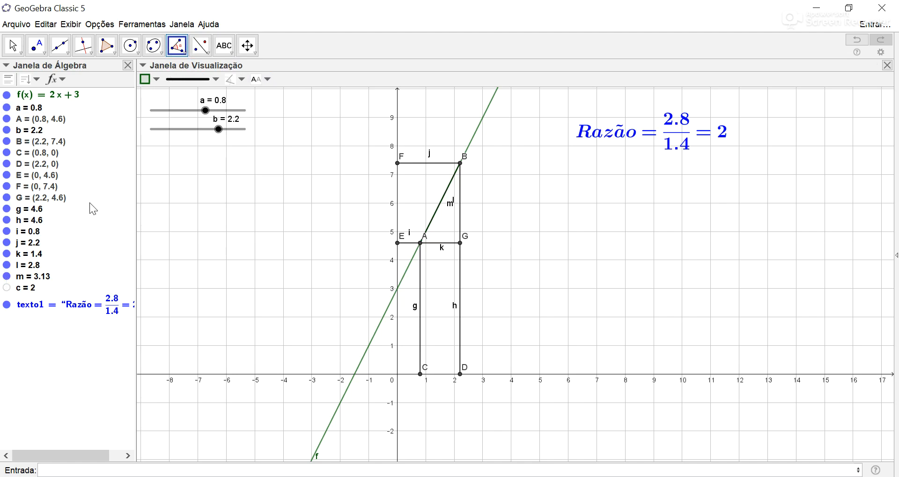
click(434, 245)
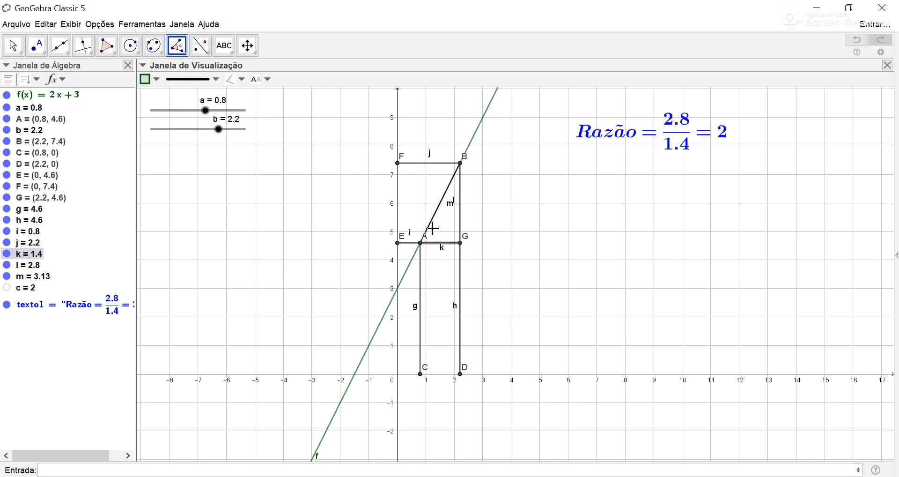
click(431, 233)
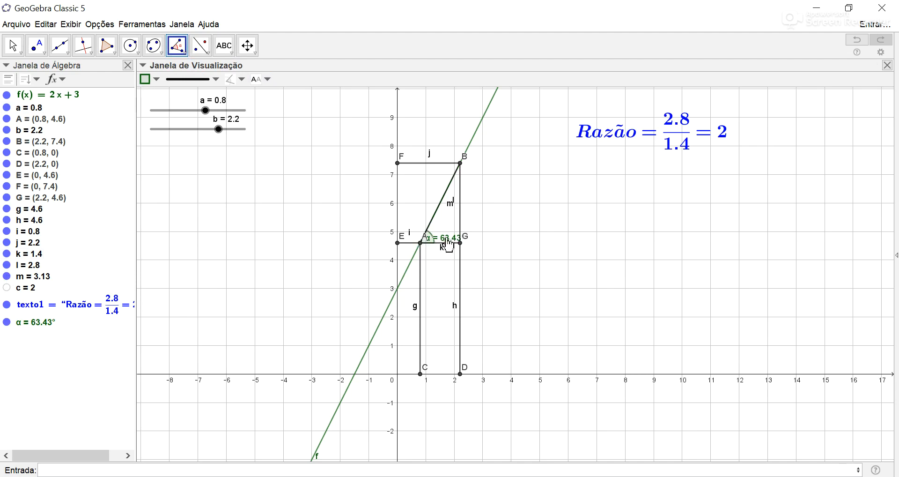
Step: Hide segment m and set slider a to 0.5
click(7, 276)
key(Escape)
mouse_move(206, 110)
mouse_down()
mouse_move(197, 111)
mouse_move(205, 111)
mouse_up()
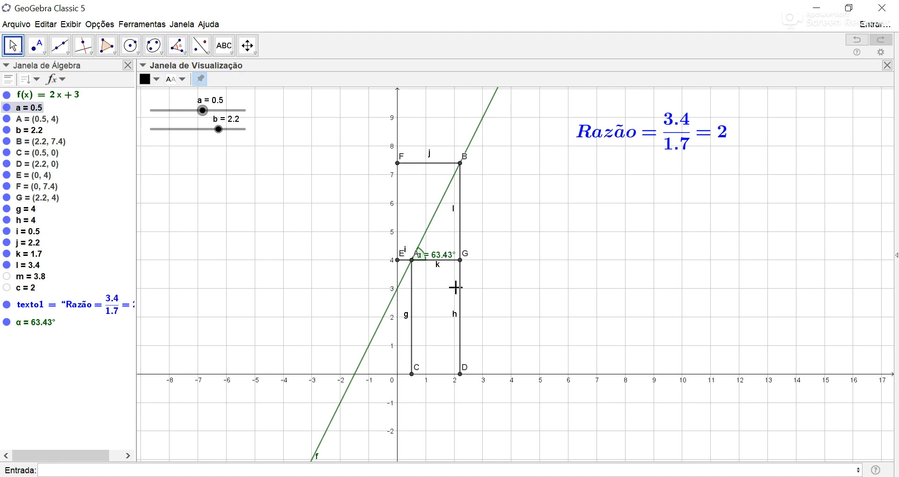
Step: Start a new text below the ratio text, reading "tgα=" and rendered as a LaTeX formula
click(225, 47)
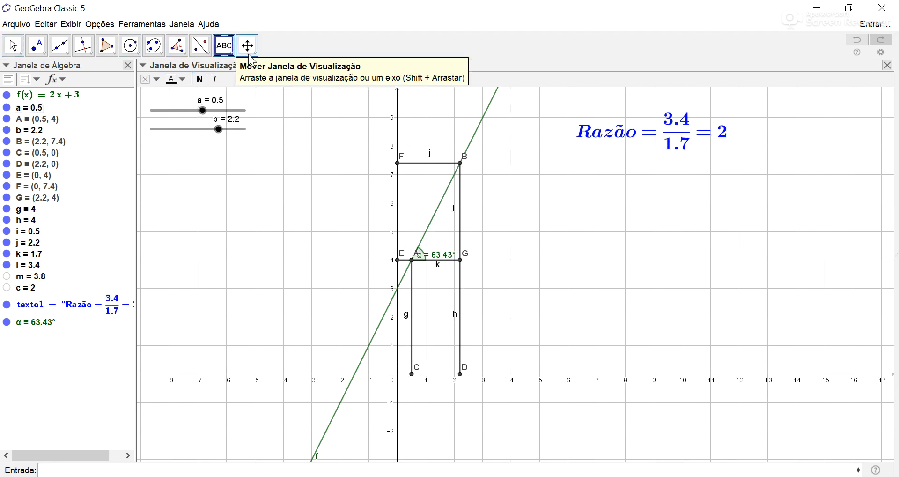
click(562, 220)
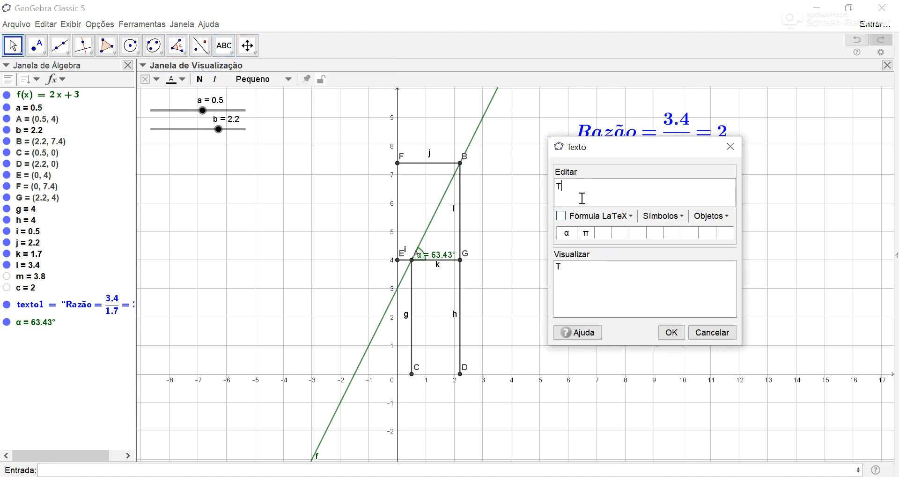
key(BackSpace)
key(BackSpace)
click(674, 217)
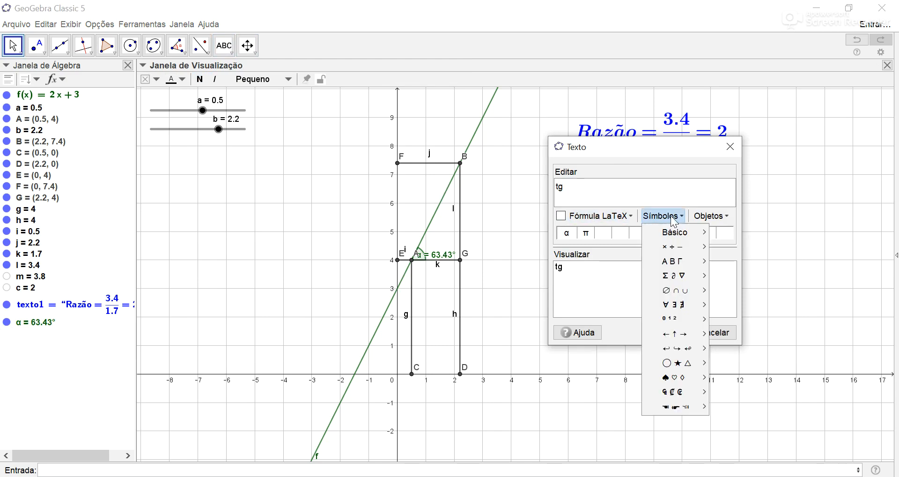
mouse_move(687, 229)
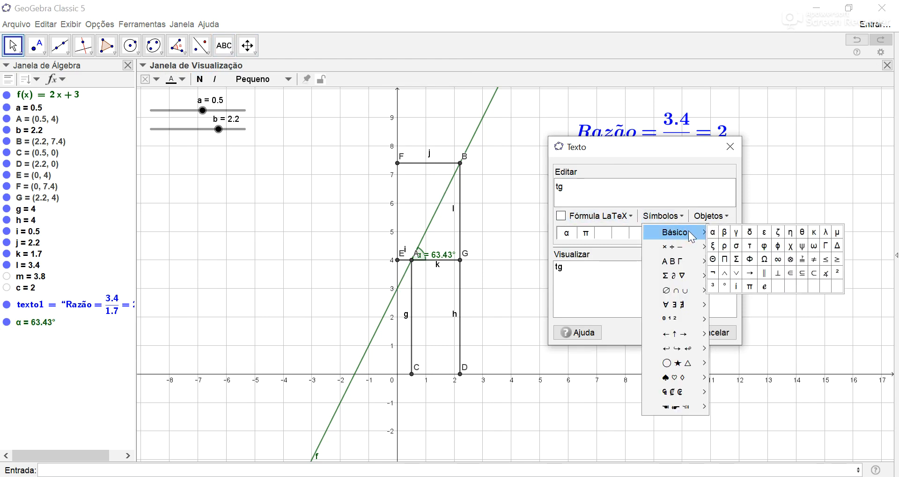
click(713, 232)
text(=)
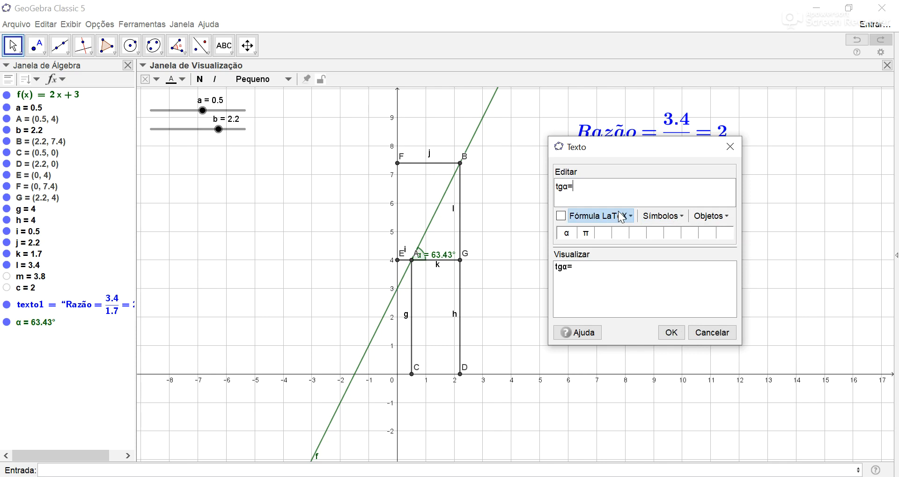
click(561, 217)
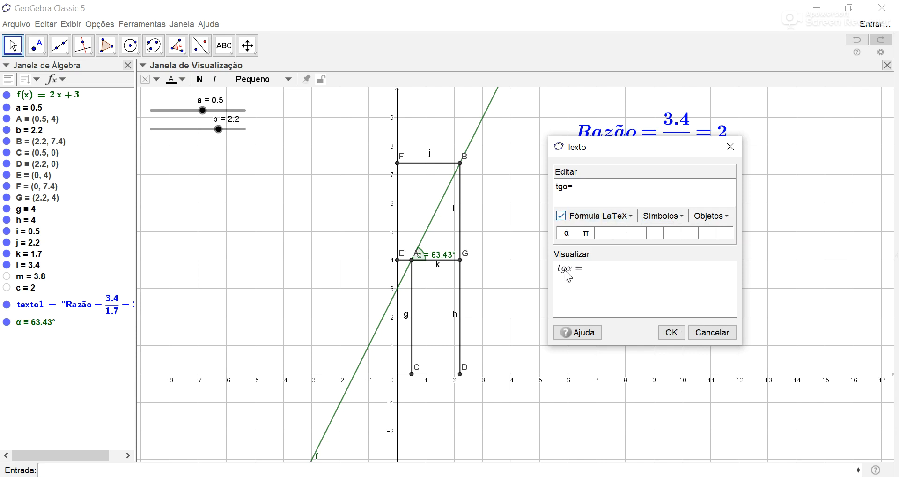
Step: Append a LaTeX fraction with numerator f(b)-f(a) and denominator b-a, followed by "="
click(630, 217)
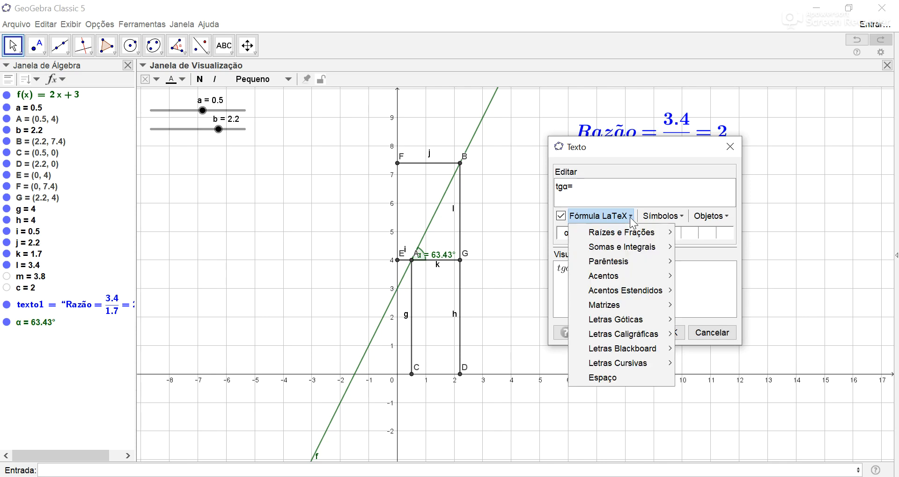
click(677, 236)
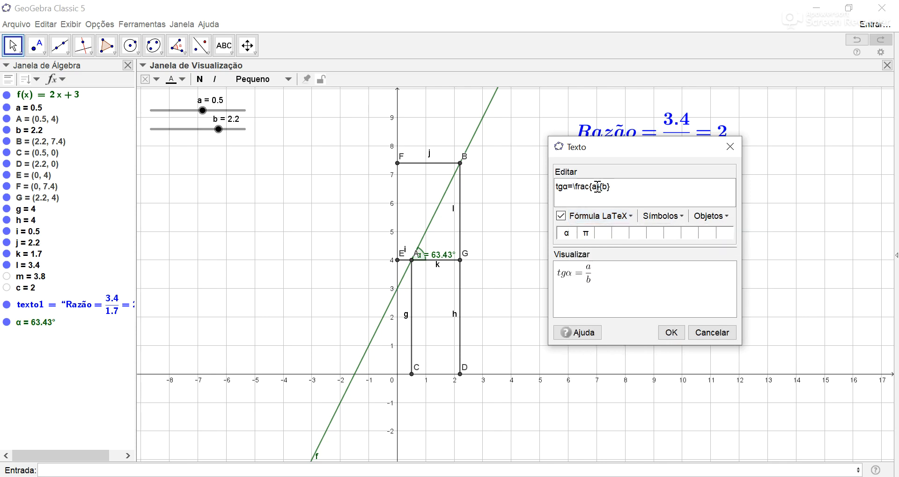
key(BackSpace)
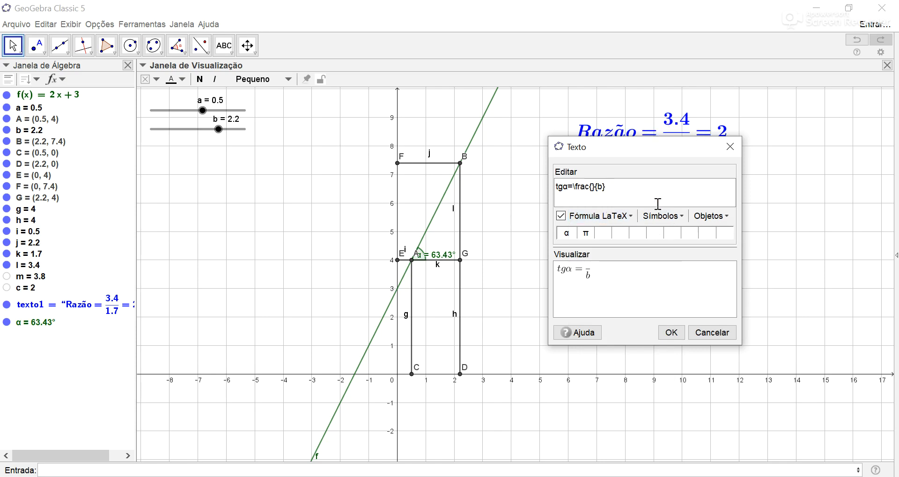
text(f()
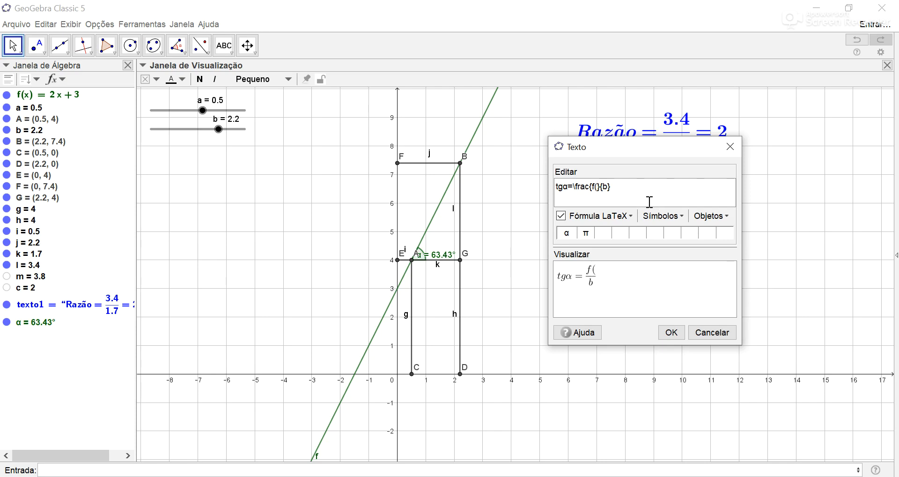
text(b)-f(a)
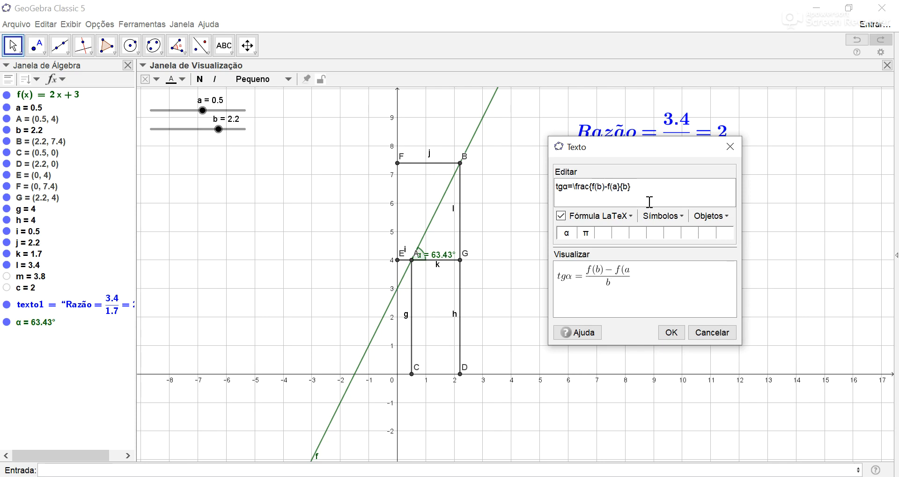
text())
key(Delete)
text(b-a}=)
Step: Append a second LaTeX fraction with its numerator left empty and create the text
click(623, 216)
mouse_move(622, 232)
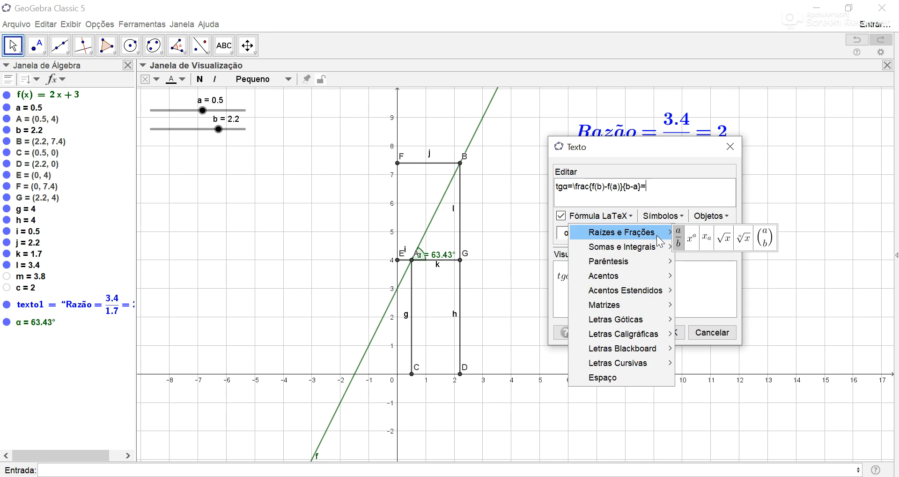
click(682, 233)
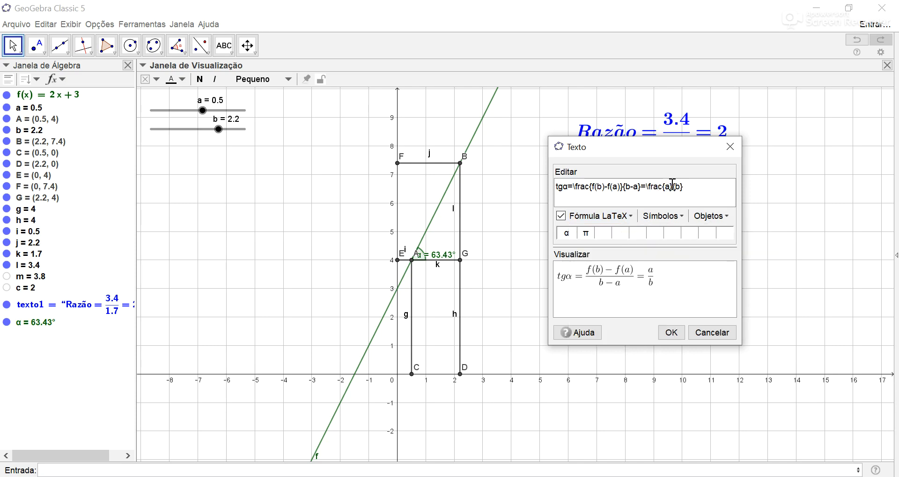
click(673, 186)
key(BackSpace)
click(670, 332)
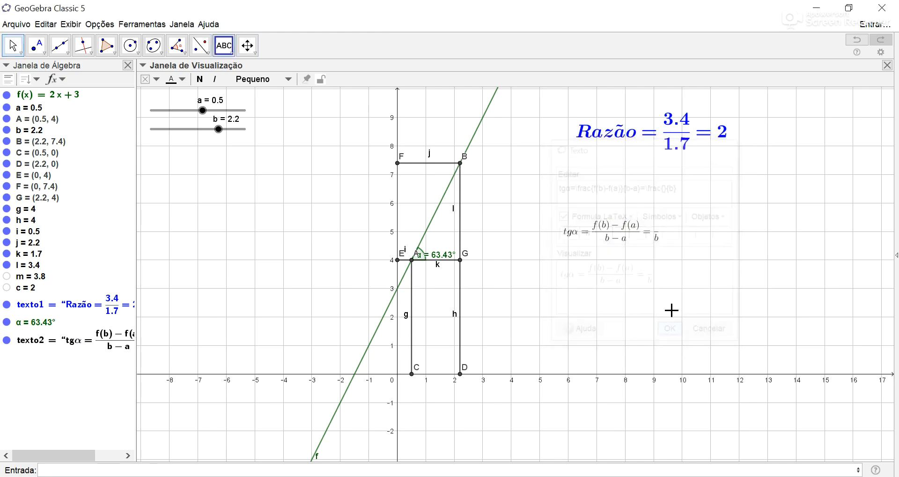
Step: Define the function values f(b) and f(a) as numbers
click(89, 470)
text(f(b))
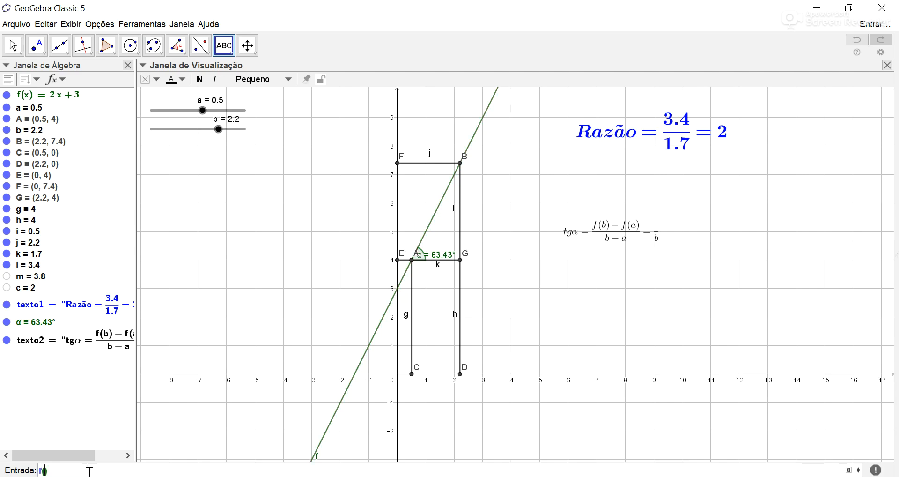
key(Return)
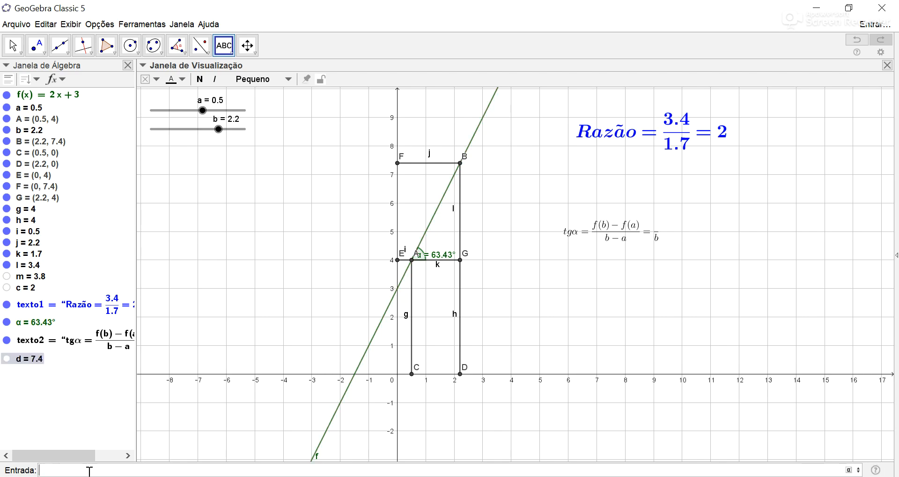
text(f(a))
key(Return)
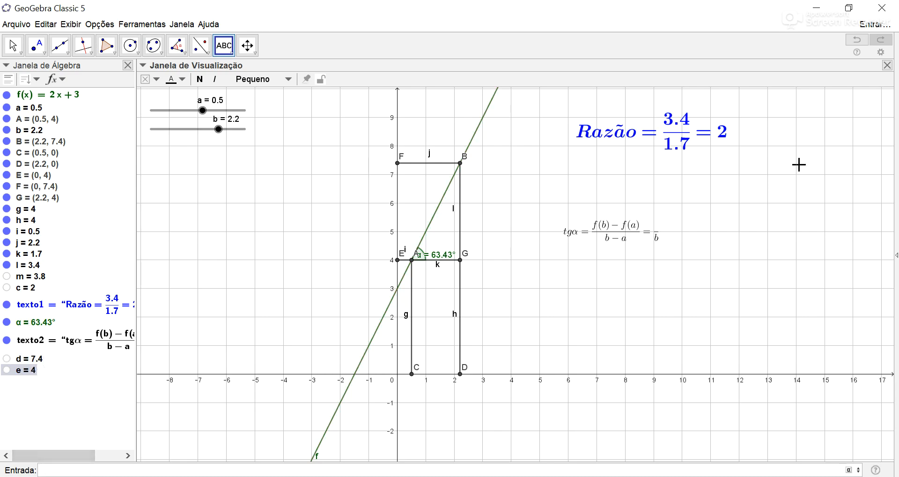
Step: Reopen the tgα text for editing and fill the second fraction's numerator with d-(e), using live references to the numbers d and e
click(630, 236)
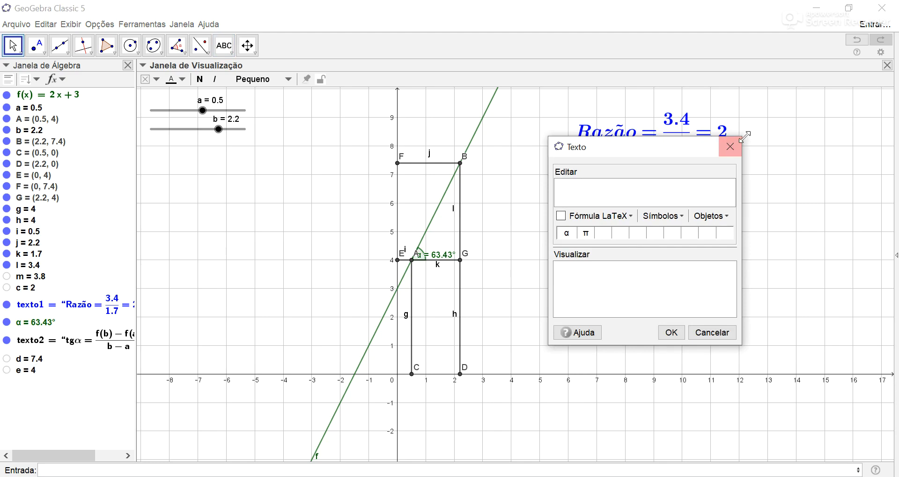
click(731, 145)
double_click(621, 236)
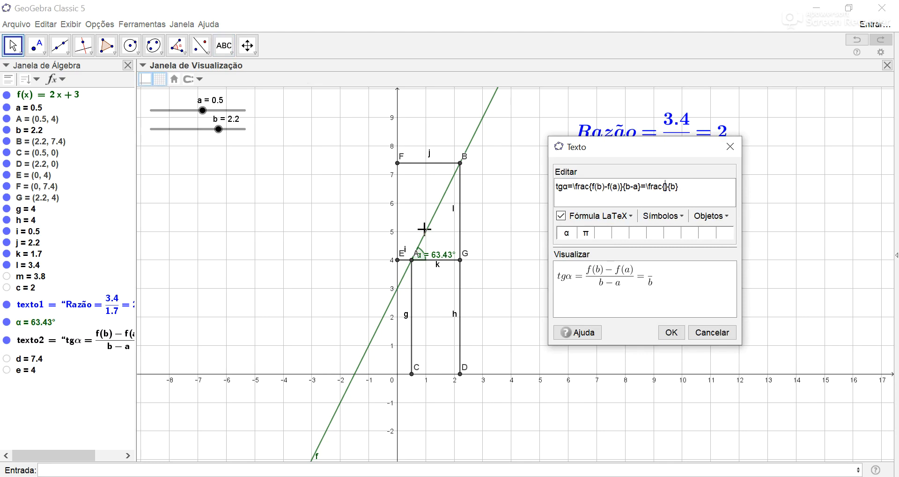
click(27, 362)
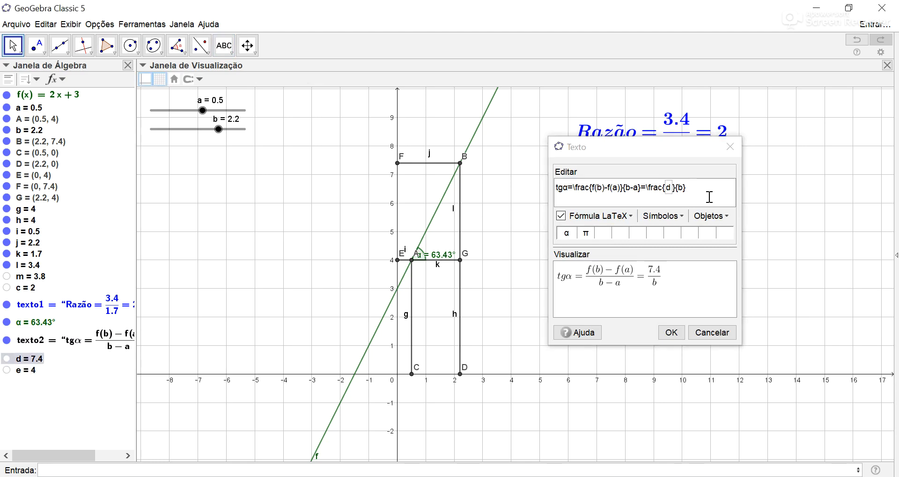
click(675, 193)
text(-)
key(BackSpace)
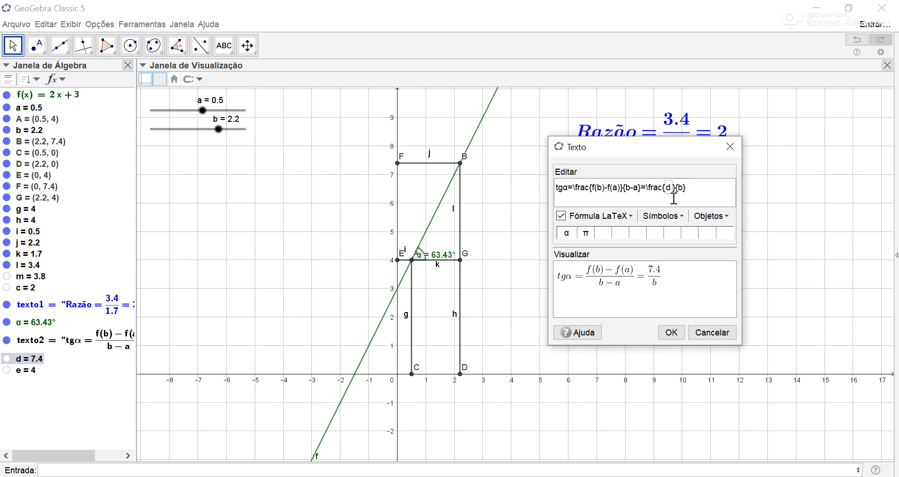
text(-()
click(27, 371)
text())
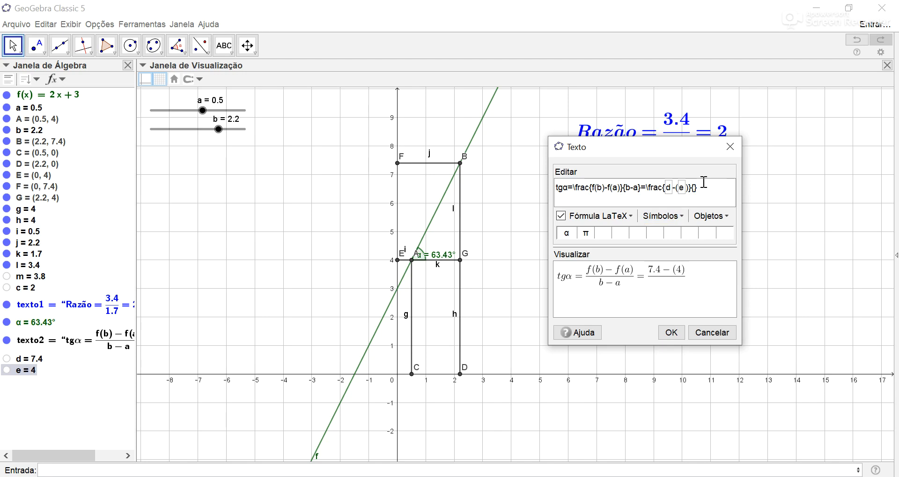
Step: Make the denominator b-(a) with live slider references, append "=" and the live quotient c, and apply the text
click(32, 135)
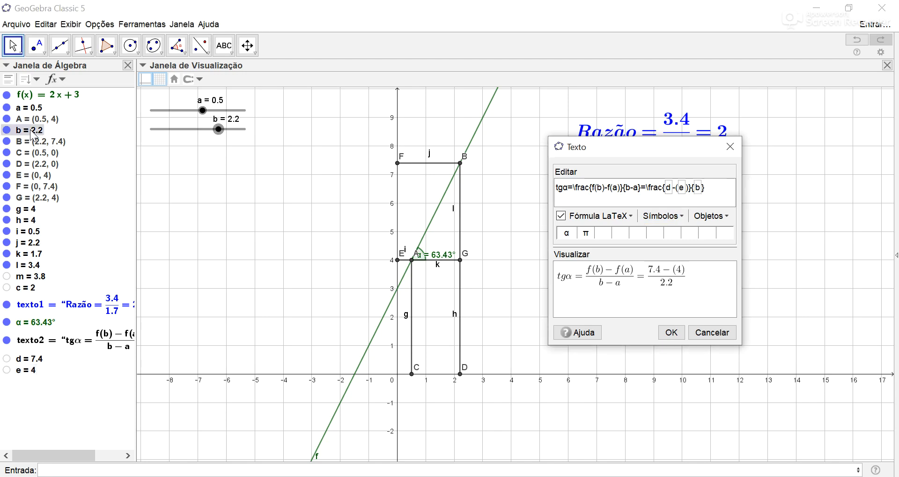
text(-()
scroll(361, 196, up, 1)
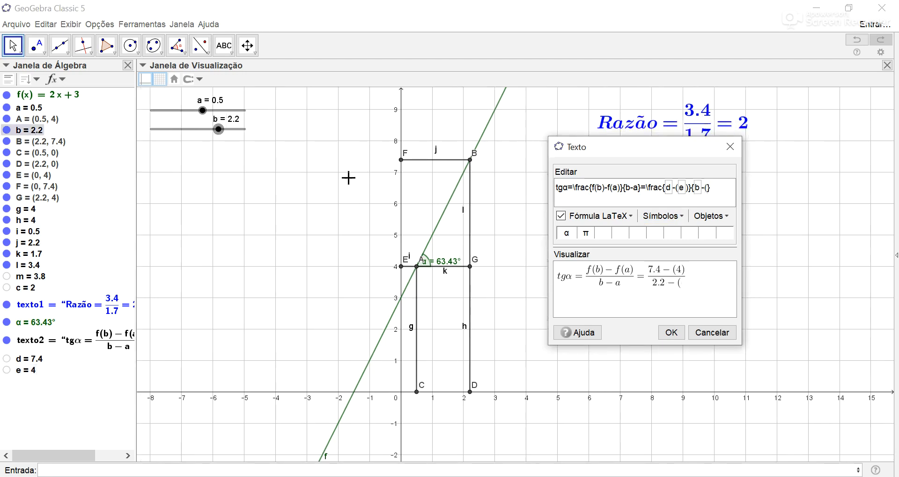
click(38, 108)
text())
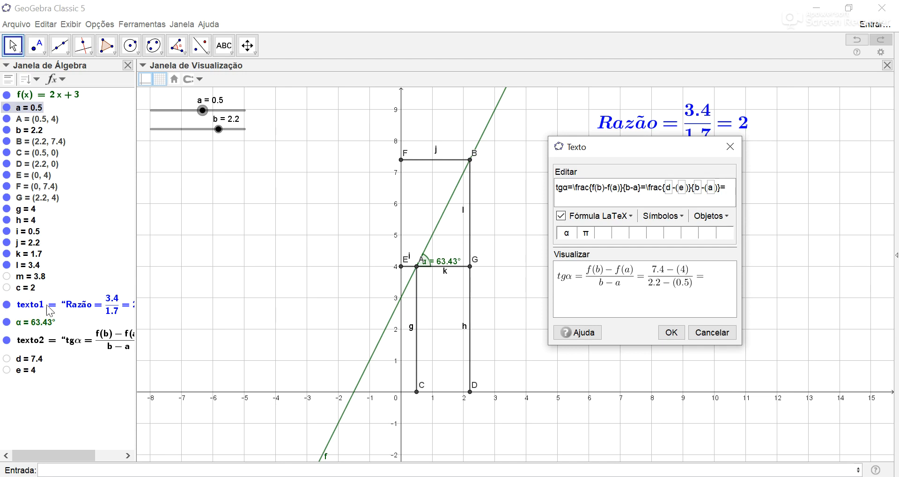
click(30, 288)
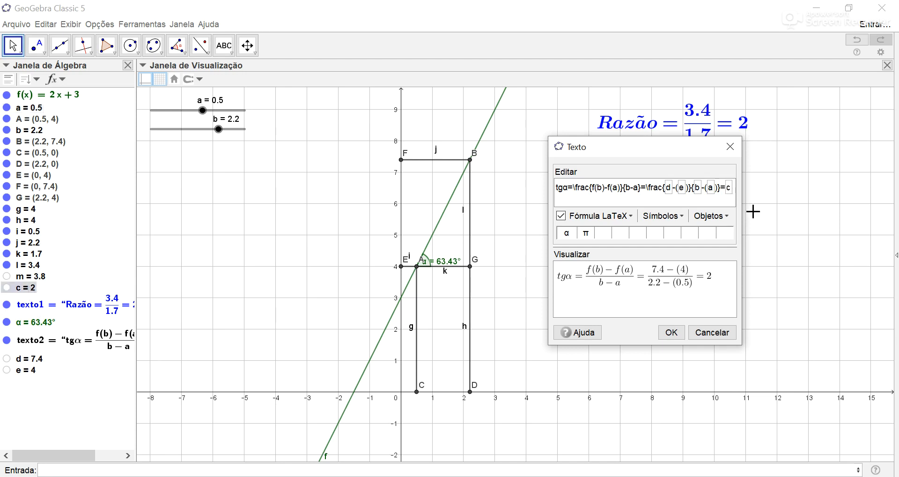
click(677, 334)
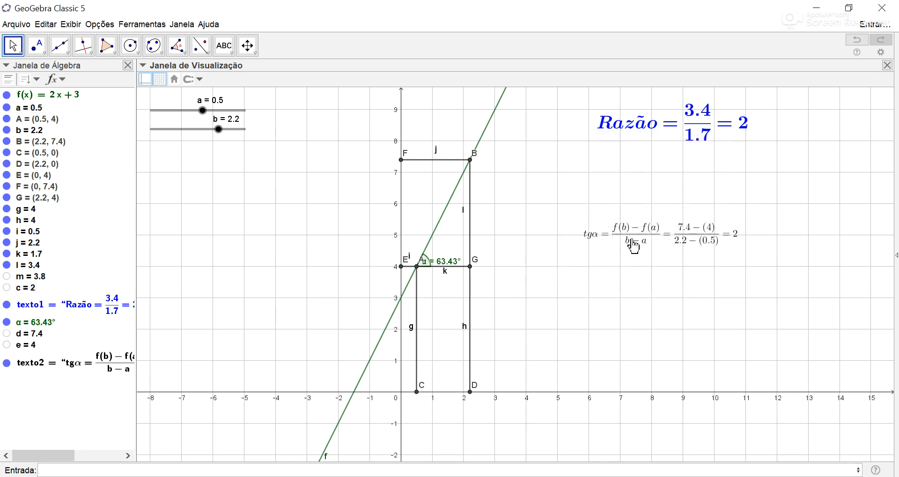
Step: Set the tgα text's font size to Grande and make it bold
right_click(631, 239)
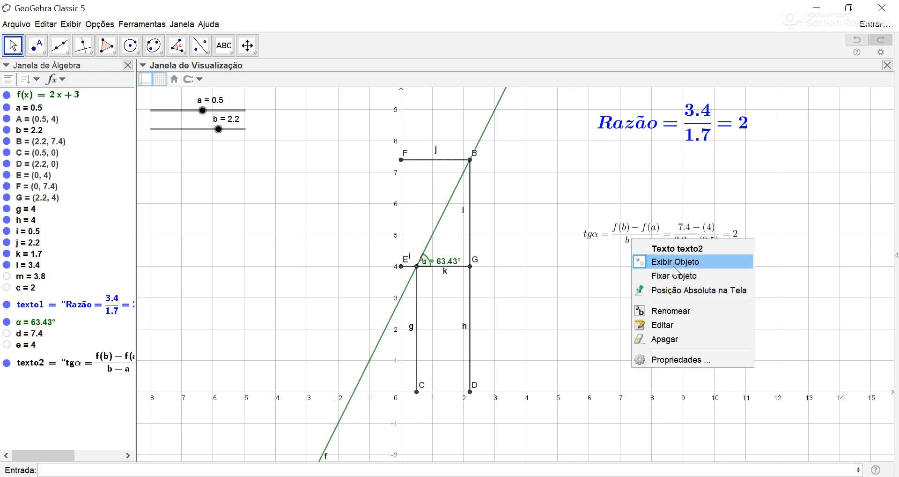
click(678, 360)
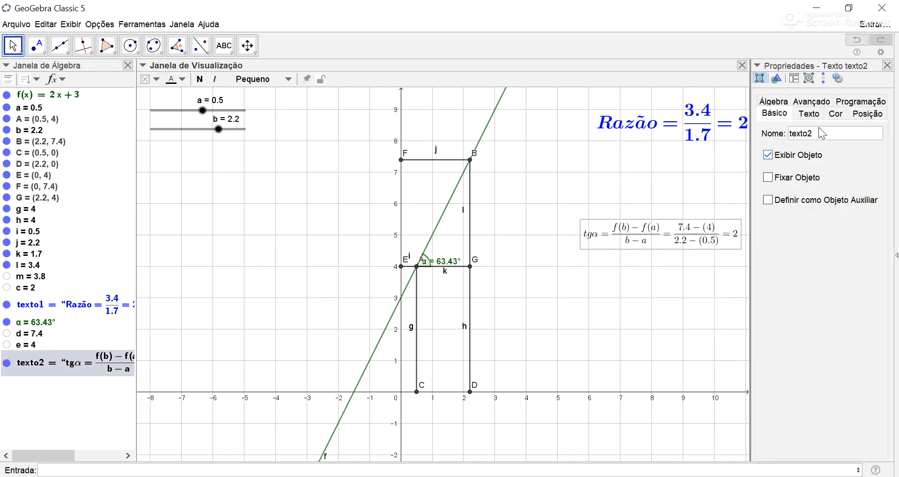
click(809, 113)
click(834, 136)
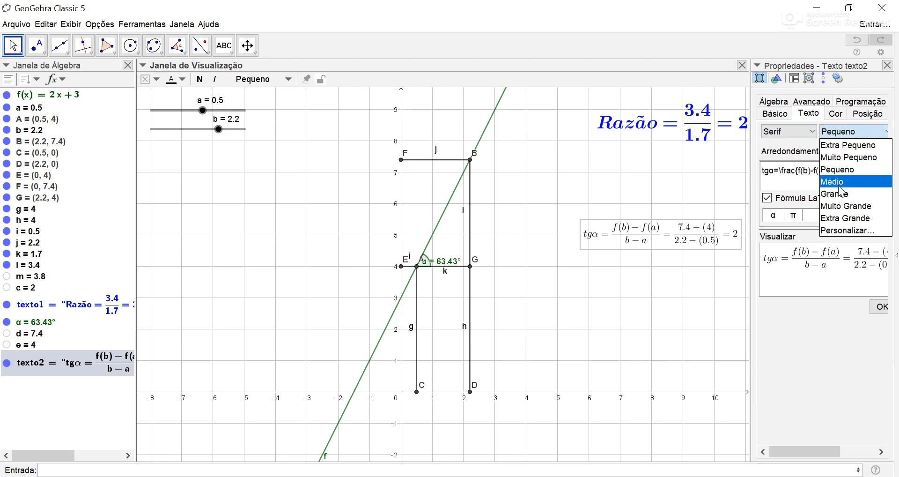
click(840, 193)
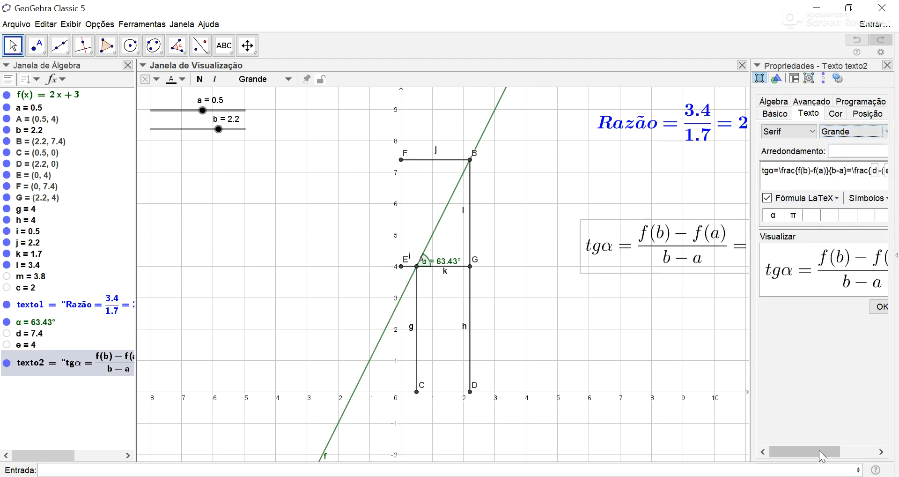
drag(822, 452, 851, 452)
click(852, 132)
Step: Colour the tgα text red and move it just below the Razão text
click(836, 113)
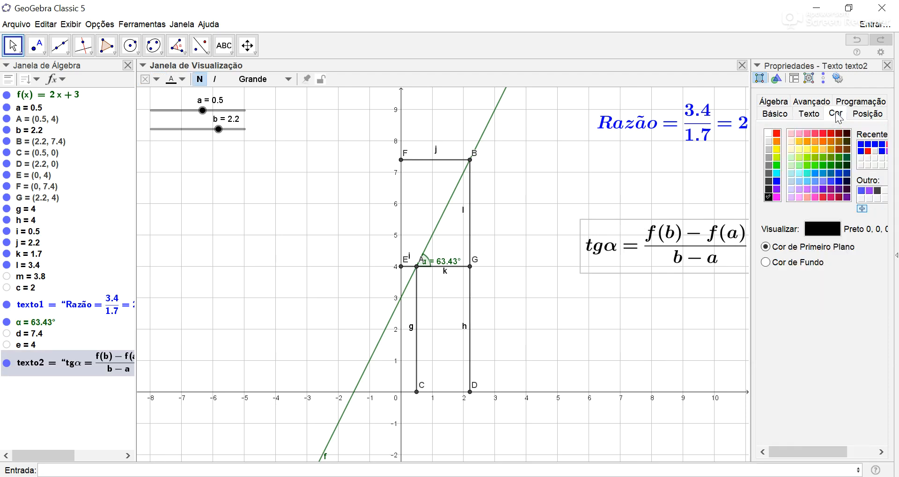
click(868, 151)
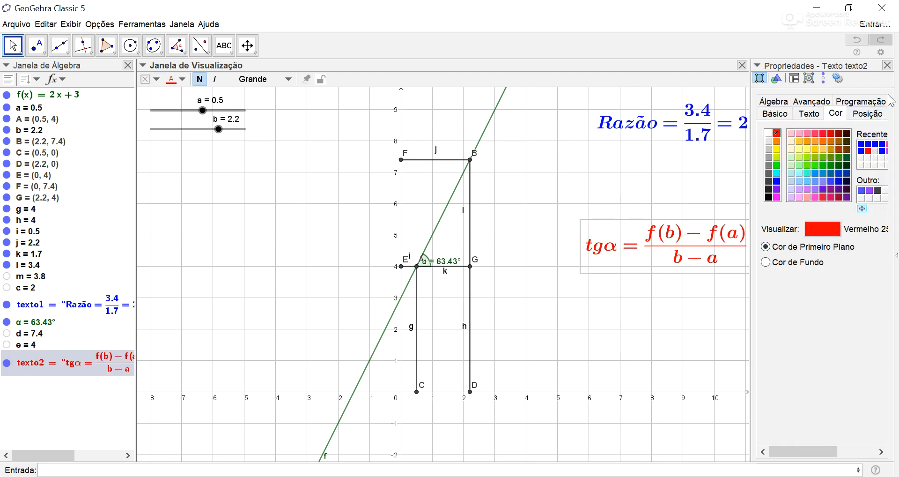
click(887, 65)
drag(778, 259, 714, 200)
click(707, 301)
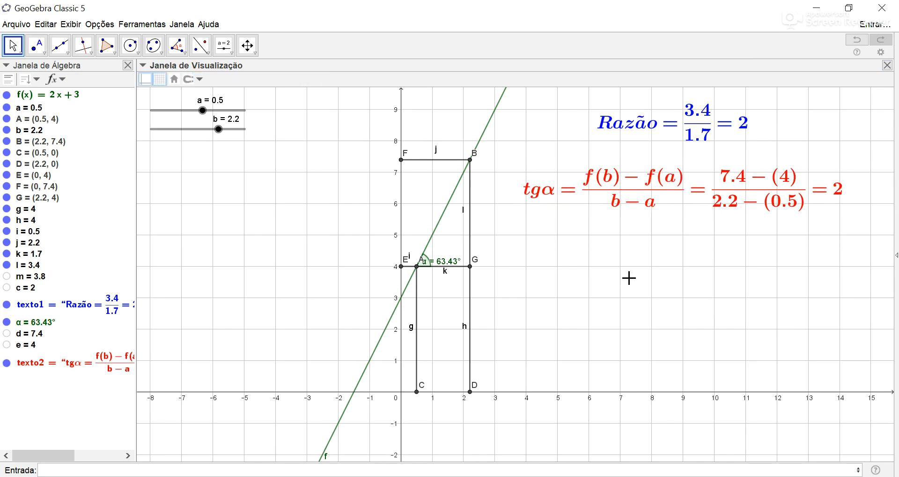
Step: Move slider a to 0.8 to test the texts, and switch segment g's visibility off and back on
mouse_move(207, 104)
mouse_down()
mouse_move(194, 110)
mouse_move(206, 111)
mouse_up()
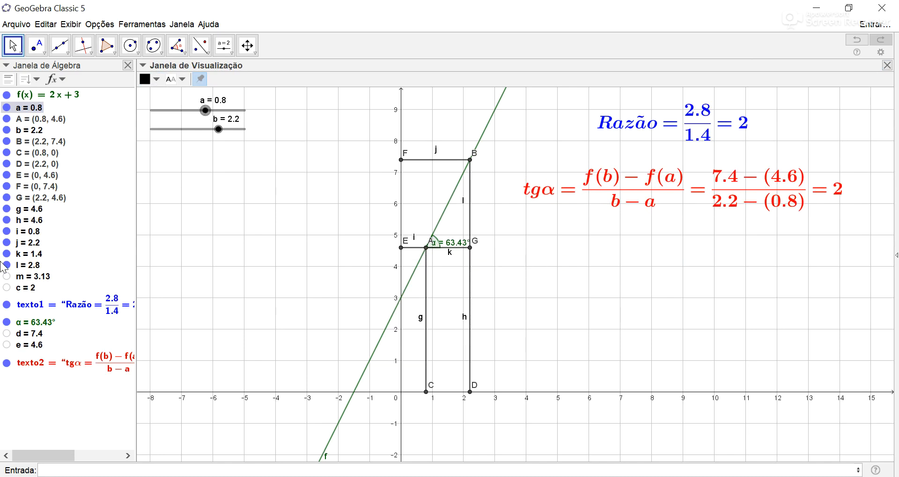
click(7, 208)
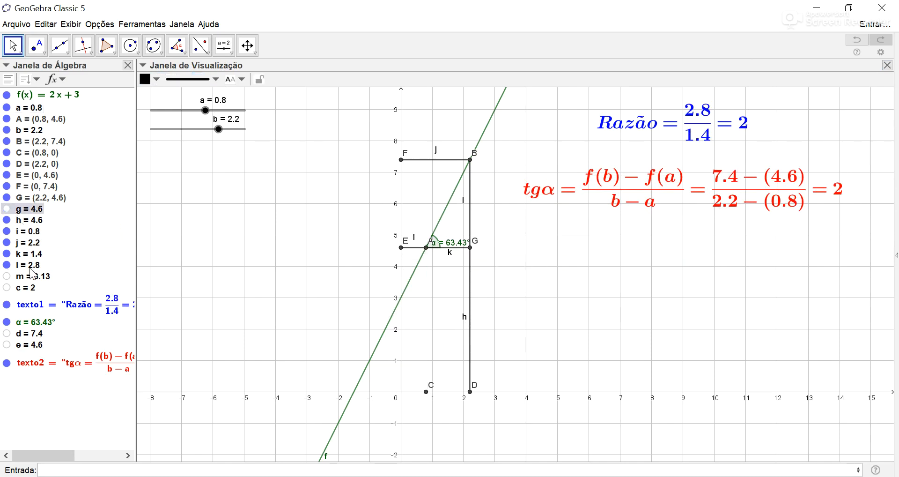
click(6, 210)
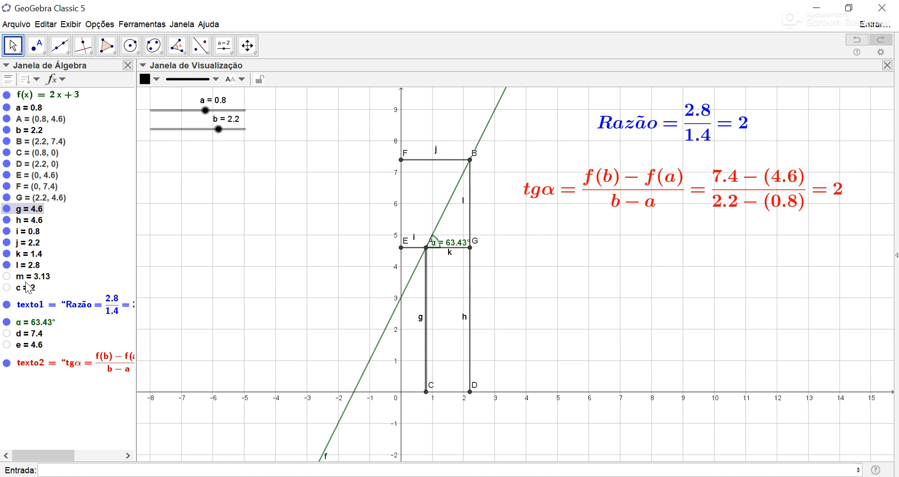
Step: Select segments g to l together and change their line style to dotted
shift+click(30, 265)
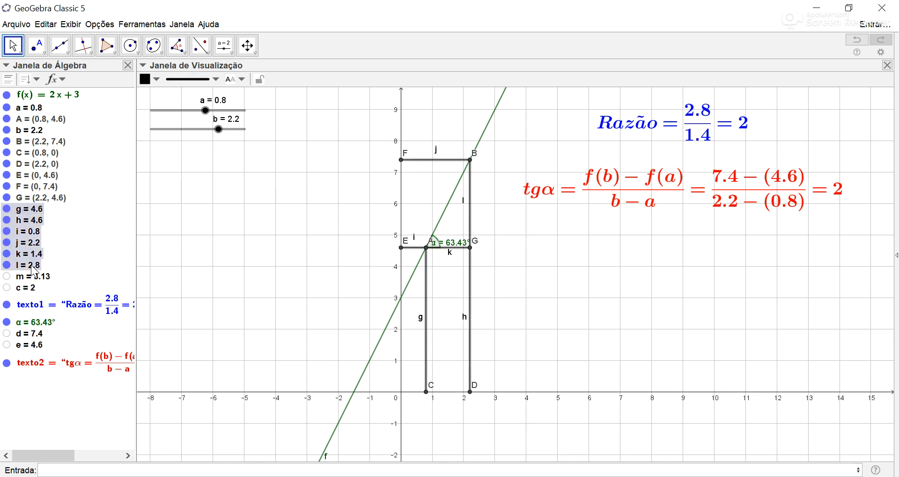
right_click(32, 270)
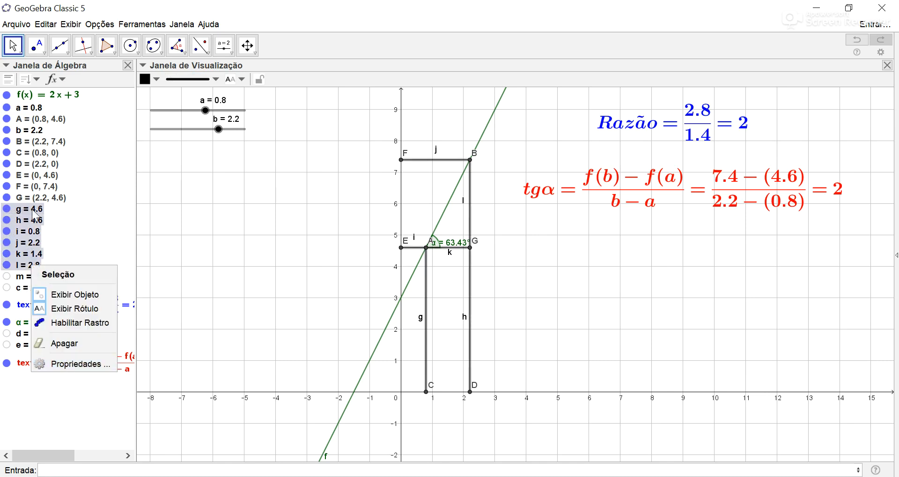
click(77, 362)
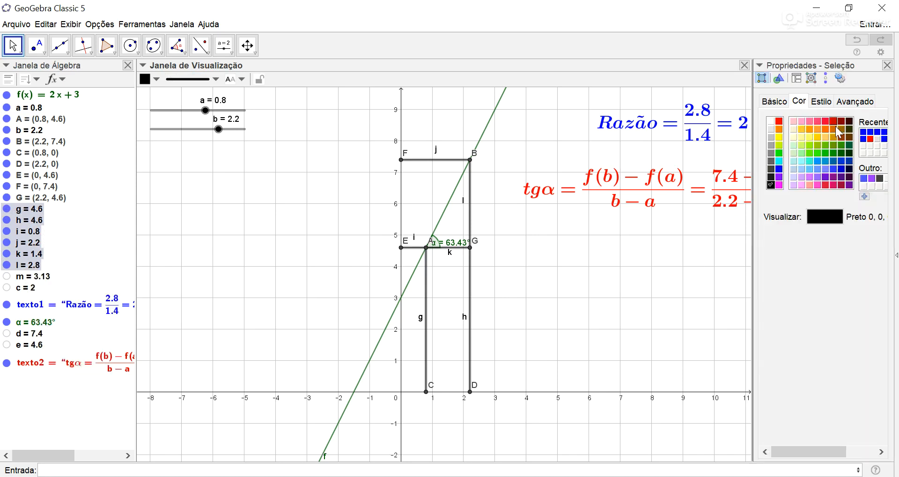
click(821, 101)
click(860, 221)
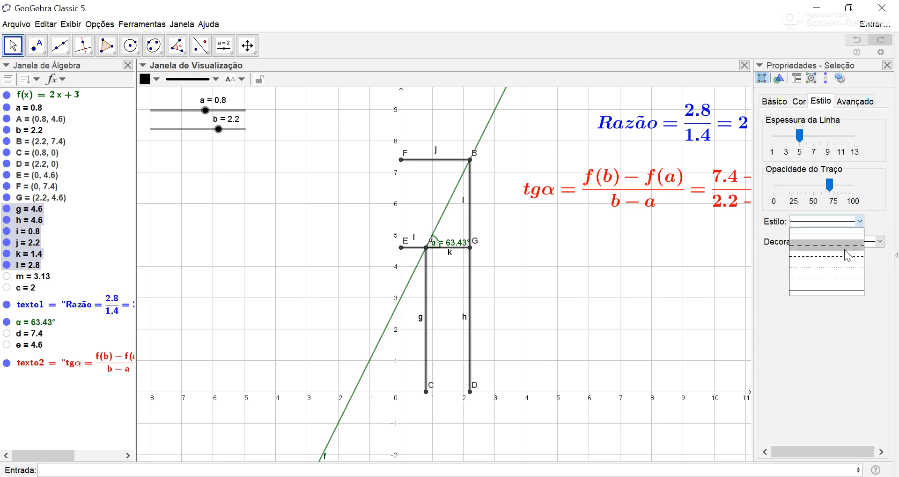
click(844, 265)
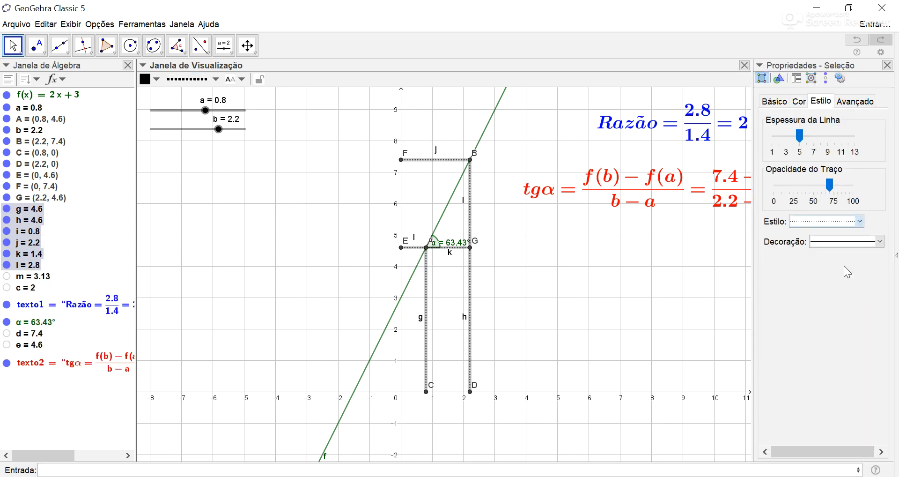
click(886, 65)
click(568, 296)
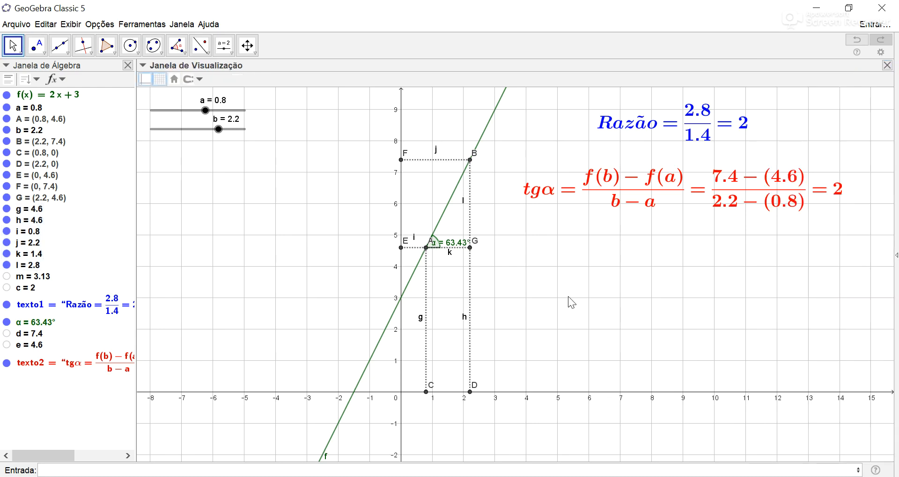
Step: Hide the labels of segments g to l
click(33, 211)
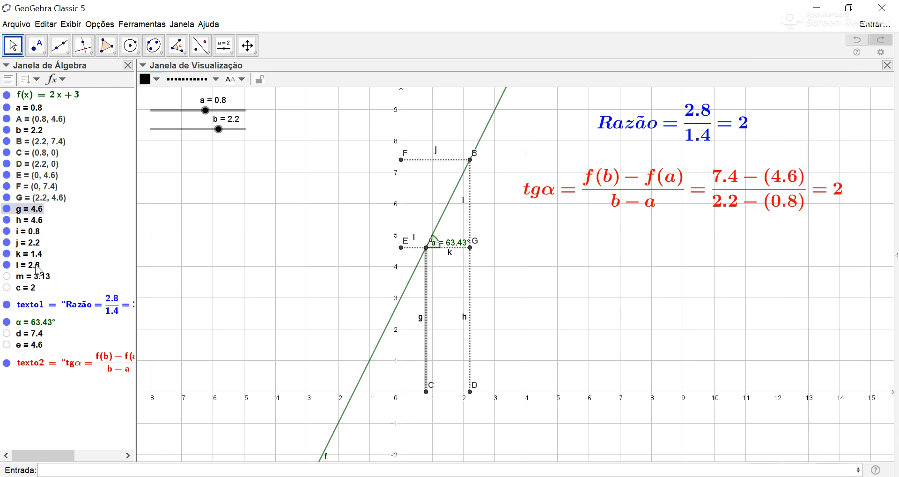
shift+click(38, 268)
right_click(39, 269)
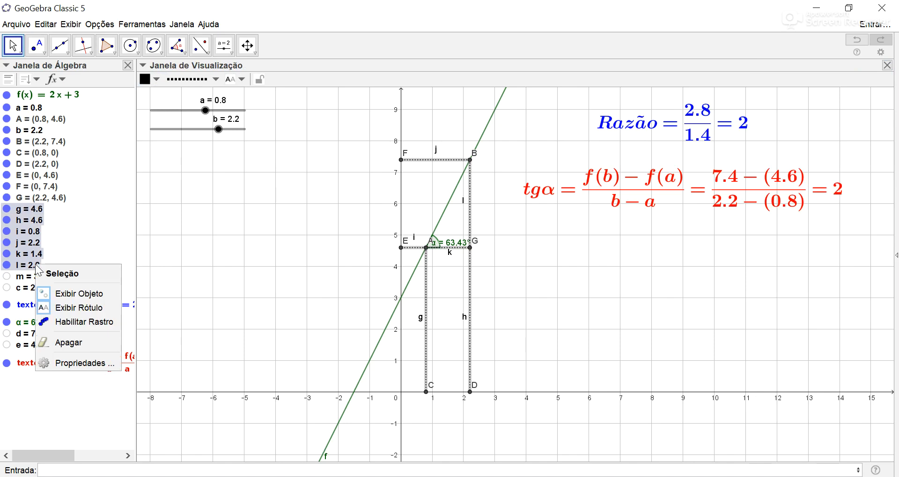
click(75, 305)
click(623, 338)
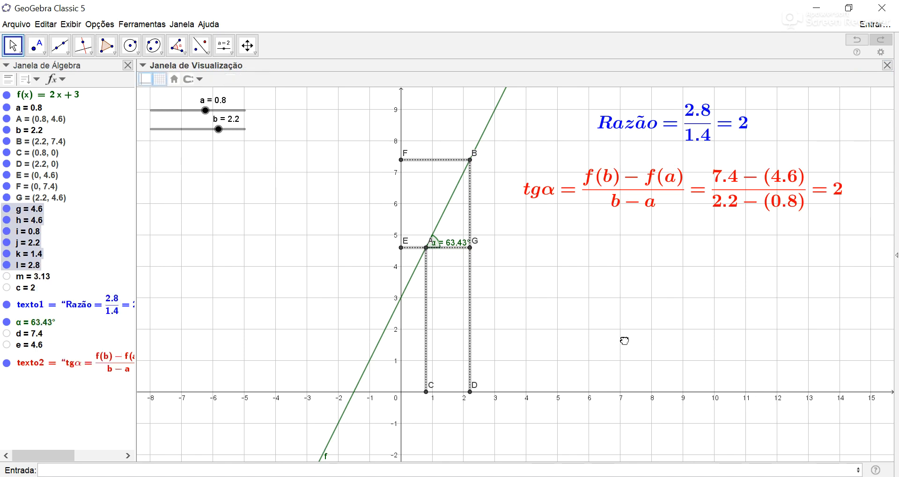
Step: Test the dynamic texts by moving slider a to 0.9 and back down to 0.7
mouse_move(202, 112)
mouse_down()
mouse_move(188, 112)
mouse_move(209, 115)
mouse_up()
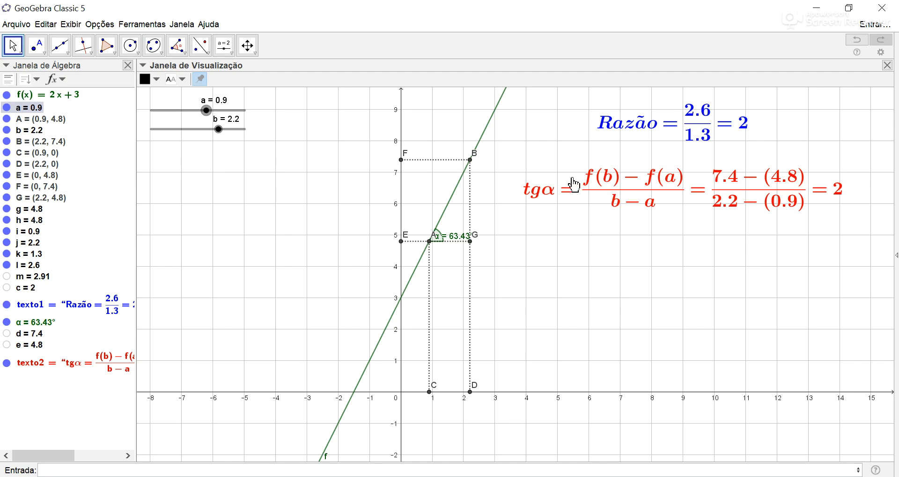
mouse_move(208, 116)
mouse_down()
mouse_move(194, 116)
mouse_move(204, 111)
mouse_up()
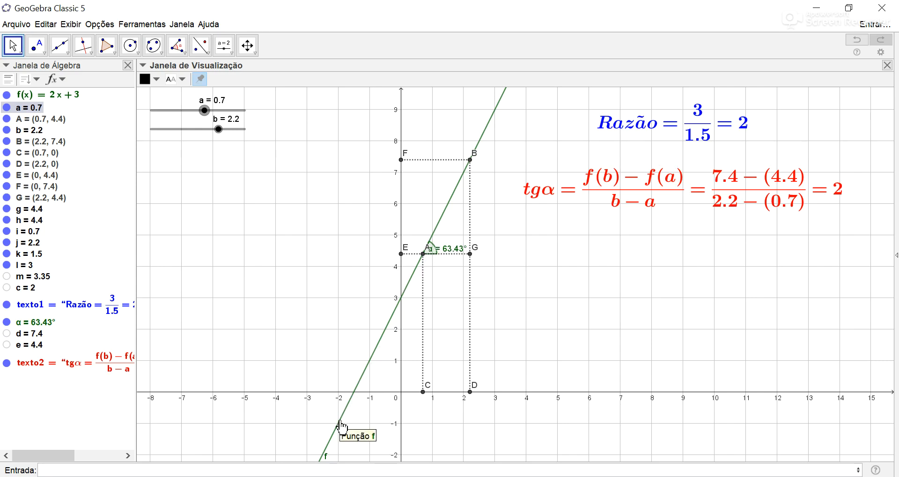
Step: Compute the tangent of 63.43° as a new number to check it against the ratio
click(183, 467)
text(tg)
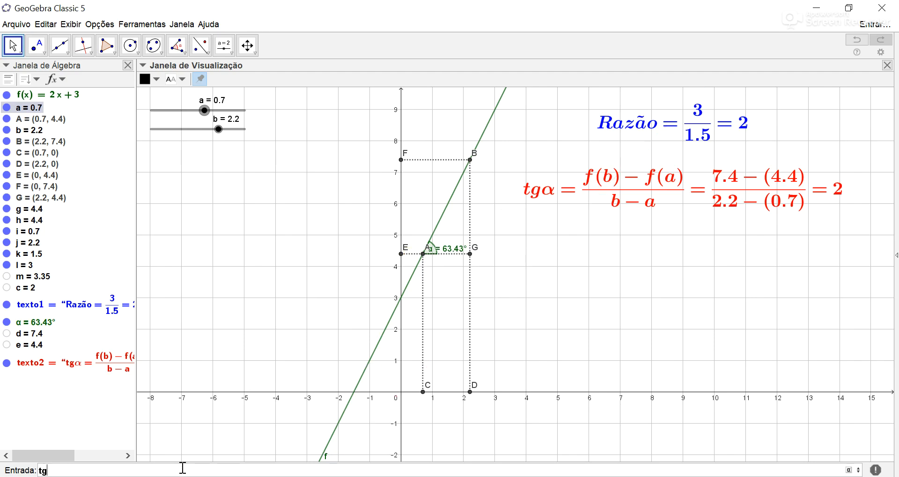
text((63.43)
key(Return)
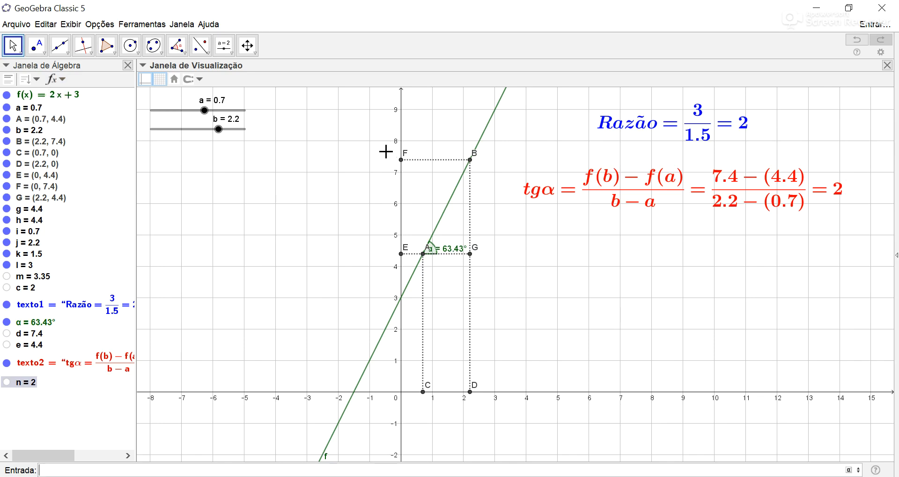
Step: Set slider a to 1 and slider b to 3
drag(204, 110, 209, 110)
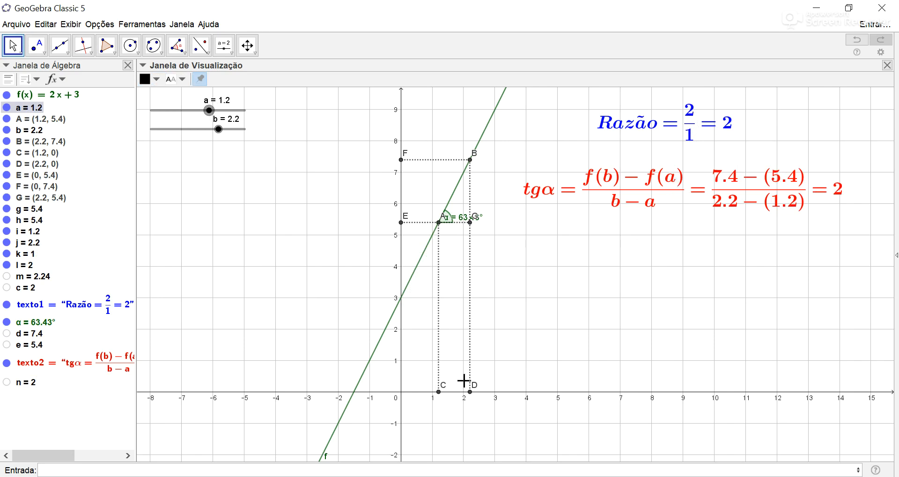
mouse_move(219, 129)
mouse_down()
mouse_move(205, 129)
mouse_move(226, 130)
mouse_move(196, 117)
mouse_move(210, 121)
mouse_up()
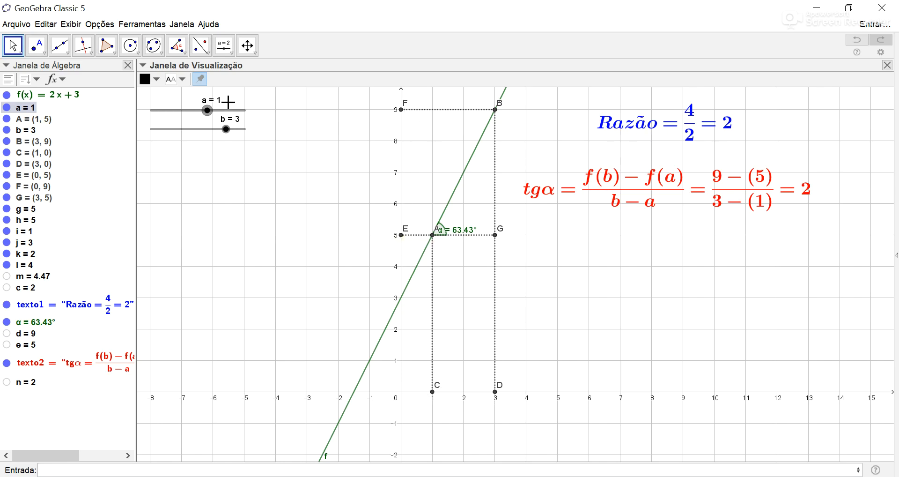
mouse_move(207, 110)
mouse_down()
mouse_move(193, 111)
mouse_move(208, 112)
mouse_up()
Step: Activate the Text tool for inserting another text in the graphics view
click(224, 45)
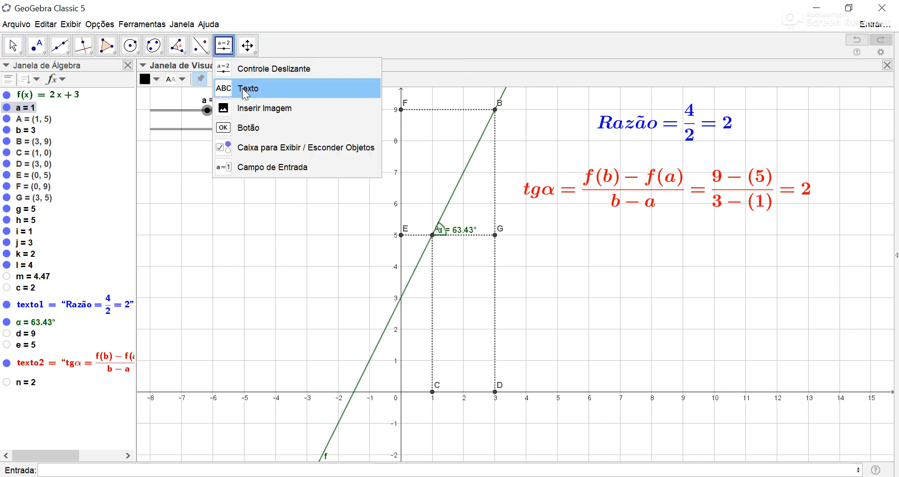
mouse_move(246, 49)
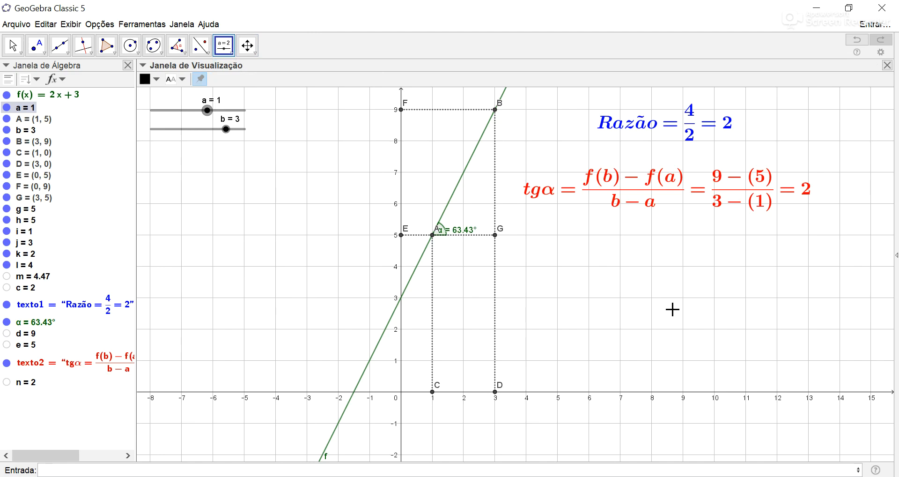